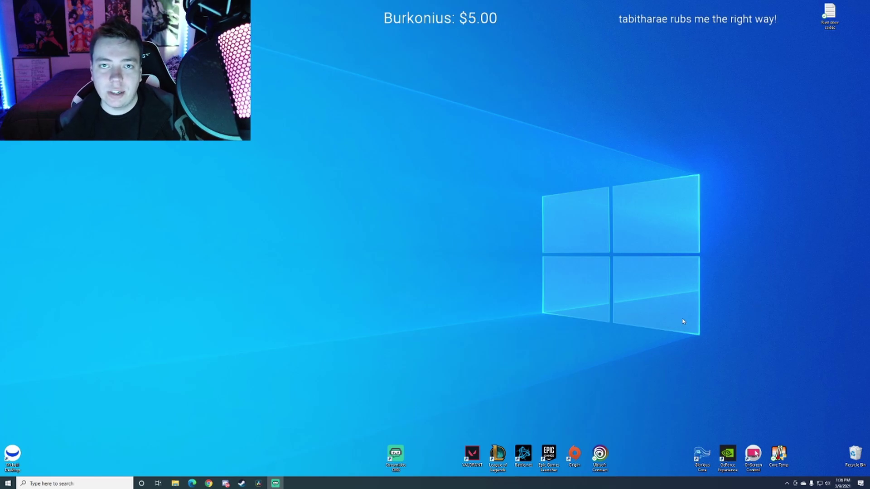
# In Chrome, search 'hyperx quadcast' and open the official HyperX QuadCast page
pyautogui.click(211, 482)
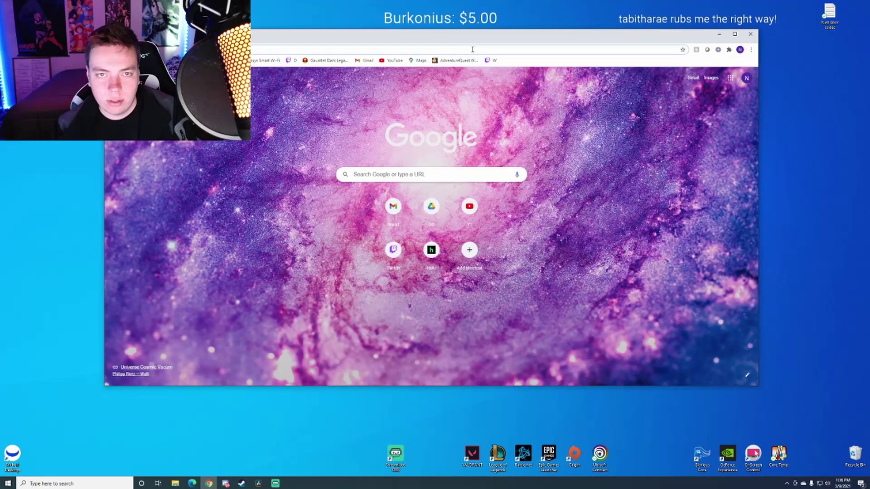
pyautogui.click(473, 48)
pyautogui.write('hyperx')
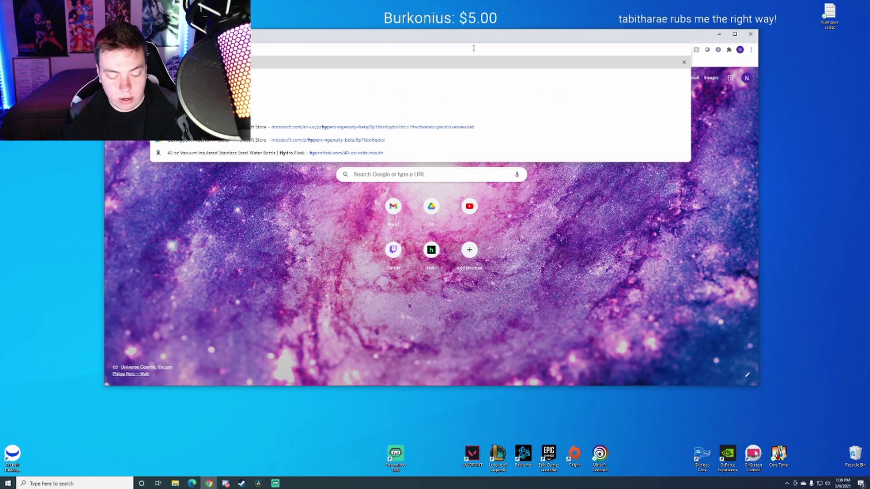
pyautogui.write(' quadcast')
pyautogui.press('Return')
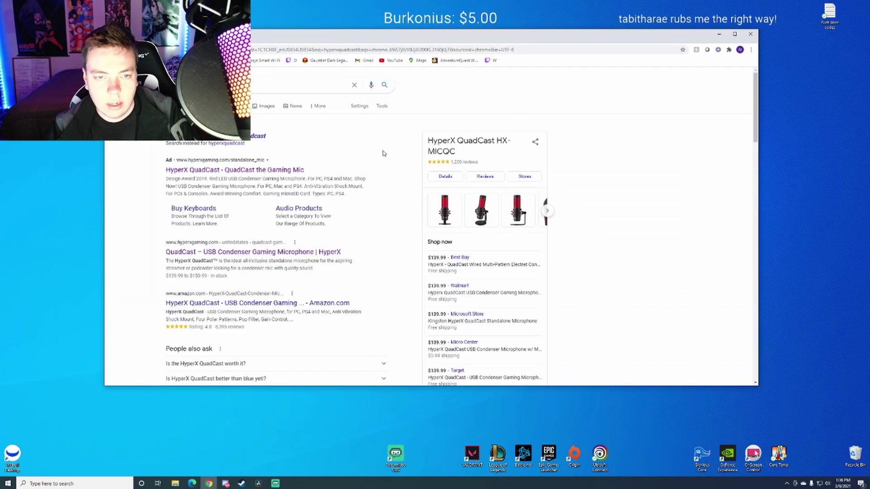
pyautogui.click(265, 173)
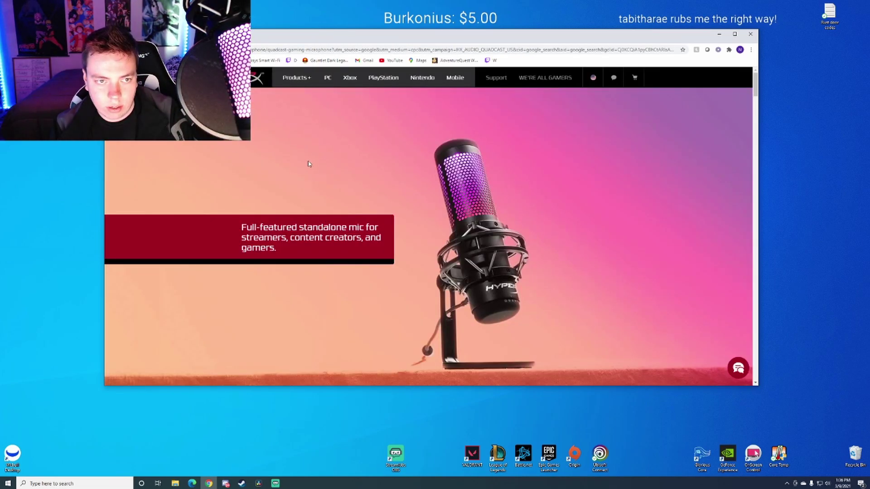
pyautogui.scroll(-15, 359, 179)
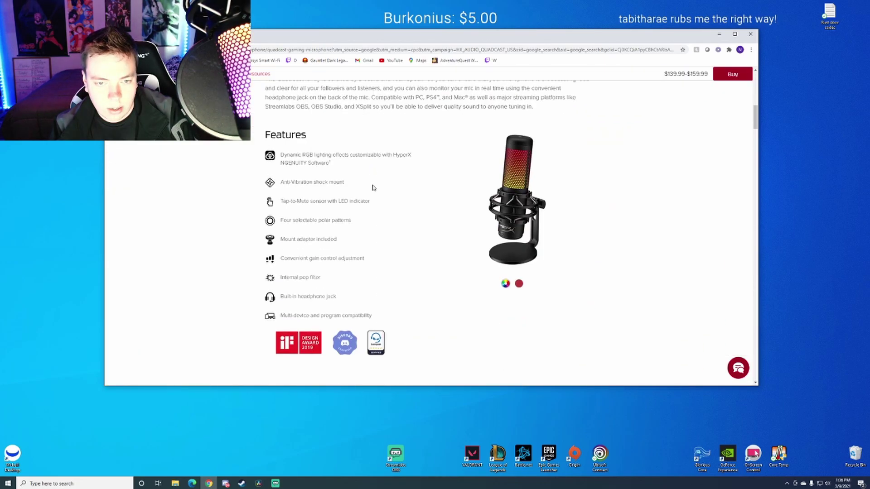
pyautogui.scroll(-8, 371, 197)
# Load the HyperX NGENUITY (Beta) Microsoft Store page in a new tab
pyautogui.hotkey('ctrl', 't')
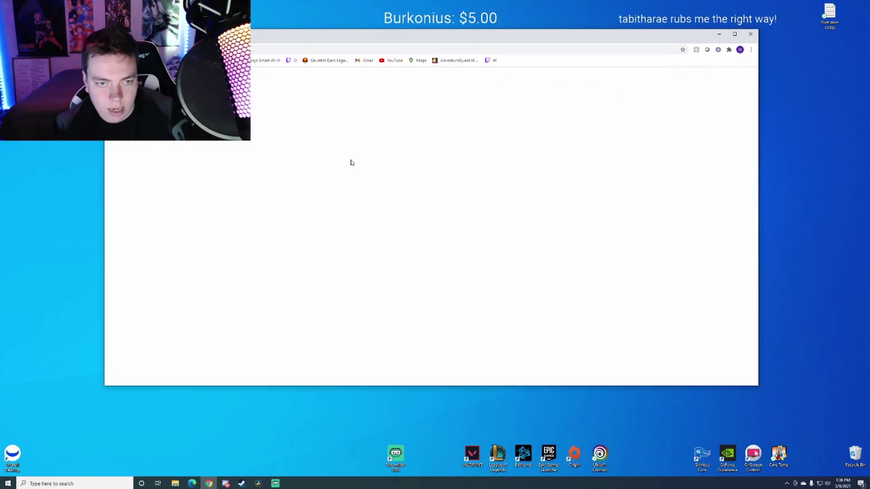
pyautogui.hotkey('ctrl', 'v')
pyautogui.press('Return')
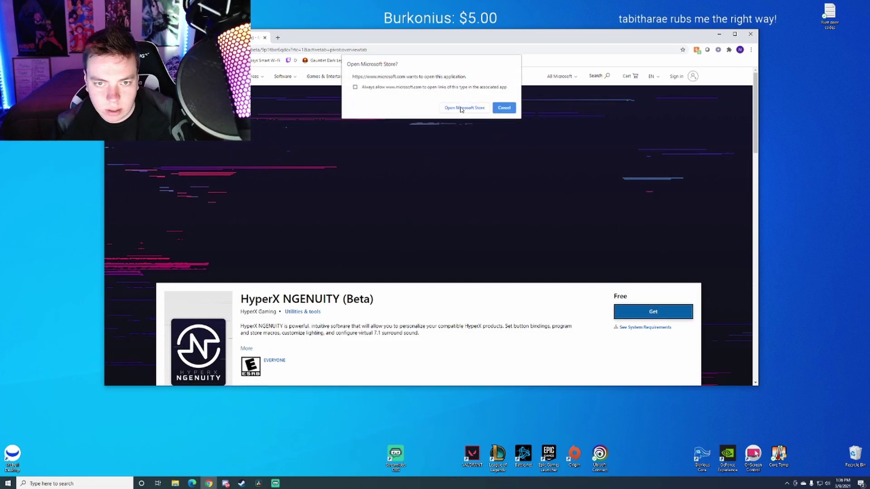
# Open the listing in Microsoft Store, launch HyperX NGENUITY (Beta), and move the store window aside
pyautogui.click(503, 107)
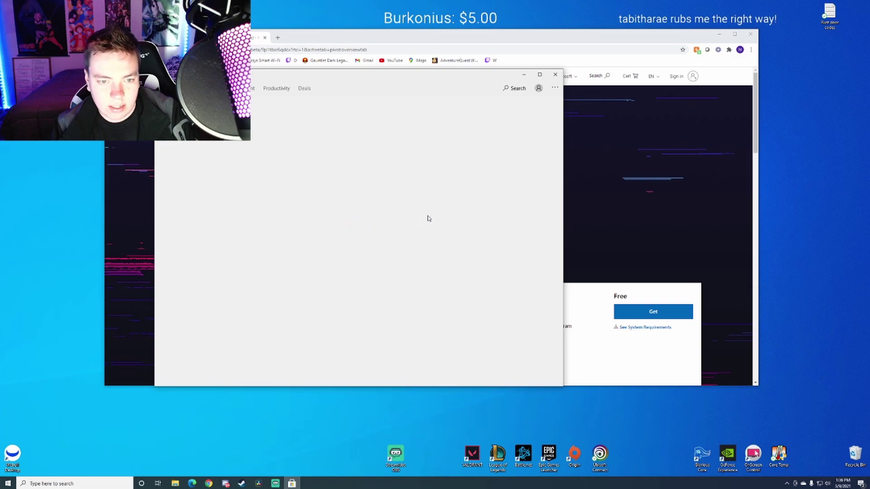
pyautogui.click(482, 165)
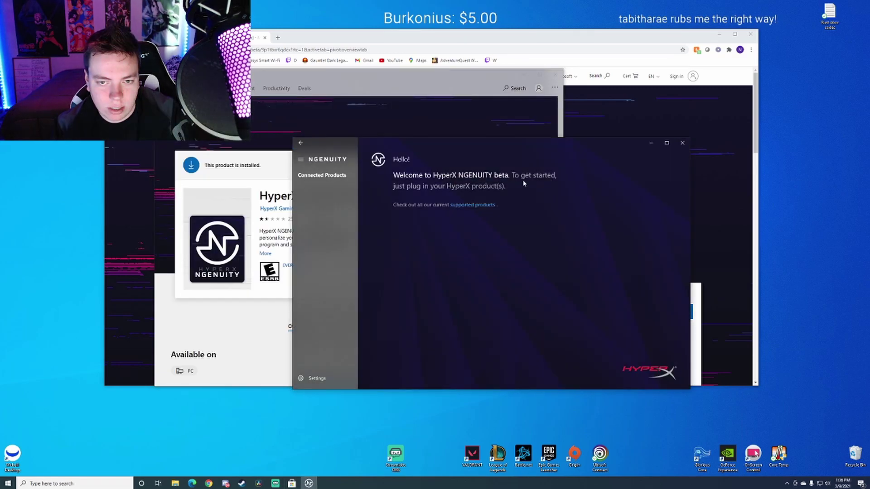
pyautogui.click(313, 88)
pyautogui.moveTo(312, 88); pyautogui.dragTo(416, 99)
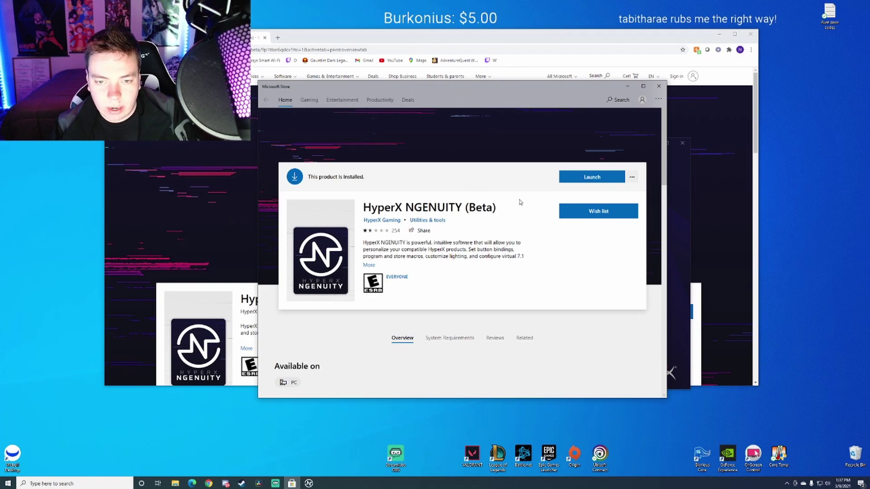
# Open the connected microphone's settings, try the Stereo polar pattern, and dismiss the notice
pyautogui.click(582, 179)
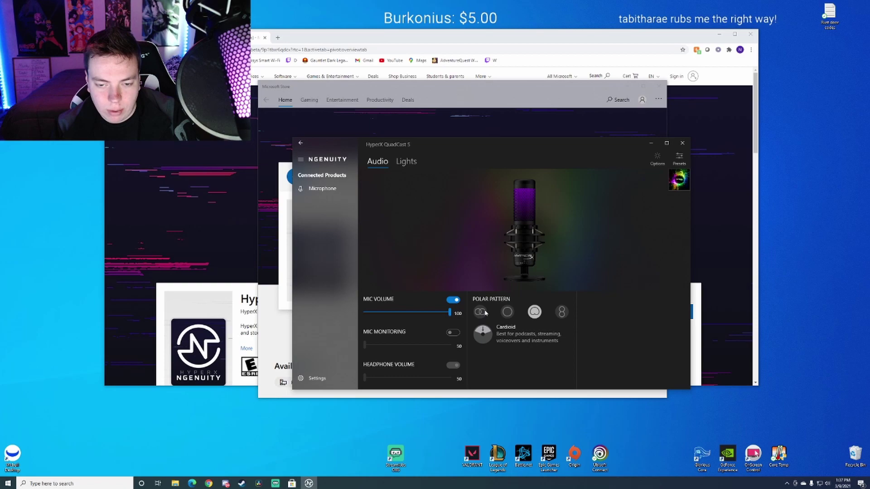
pyautogui.click(509, 313)
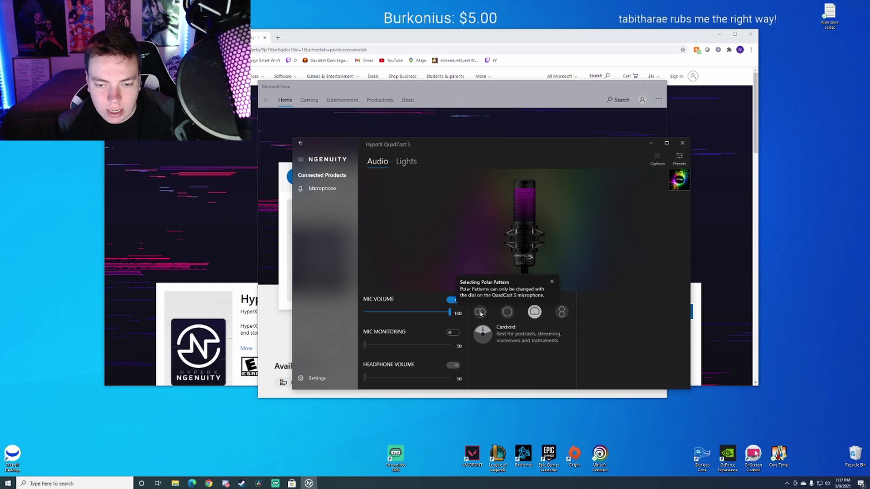
pyautogui.click(480, 313)
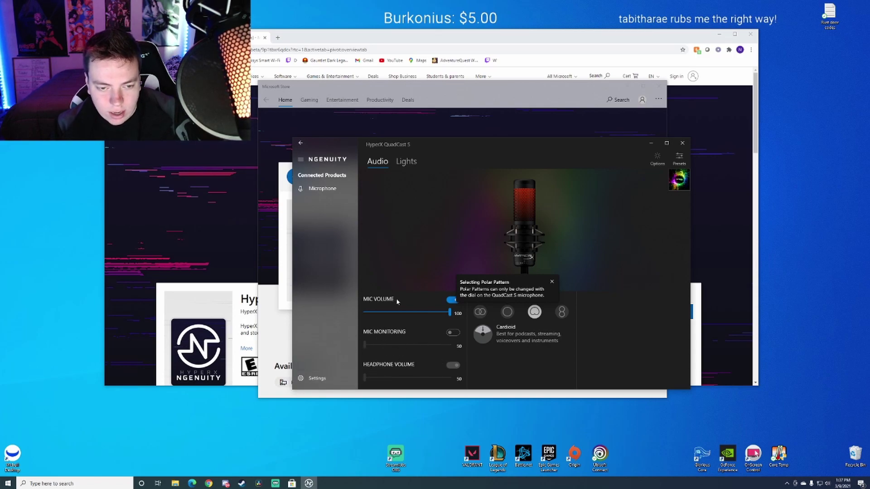
pyautogui.click(552, 281)
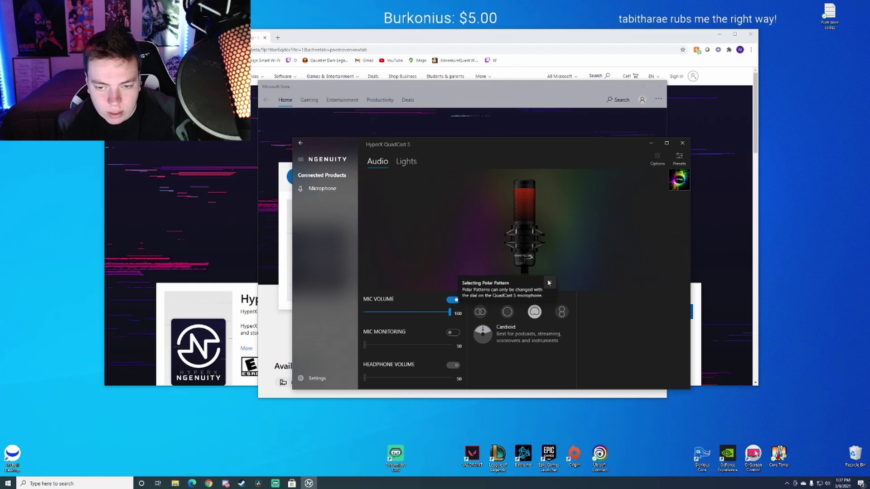
# Toggle mic mute off and on and adjust the volume, leaving it unmuted at 100
pyautogui.click(453, 300)
pyautogui.click(453, 300)
pyautogui.click(453, 300)
pyautogui.click(453, 300)
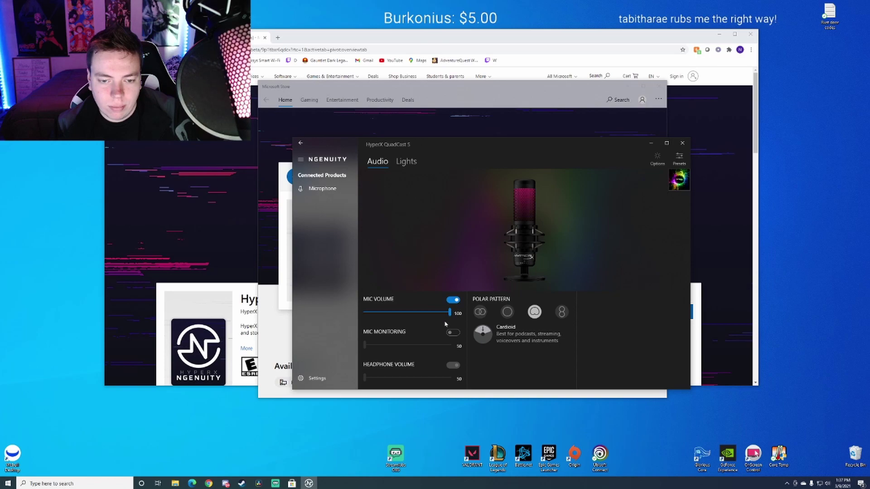
pyautogui.moveTo(451, 316)
pyautogui.mouseDown()
pyautogui.moveTo(412, 316)
pyautogui.moveTo(462, 318)
pyautogui.mouseUp()
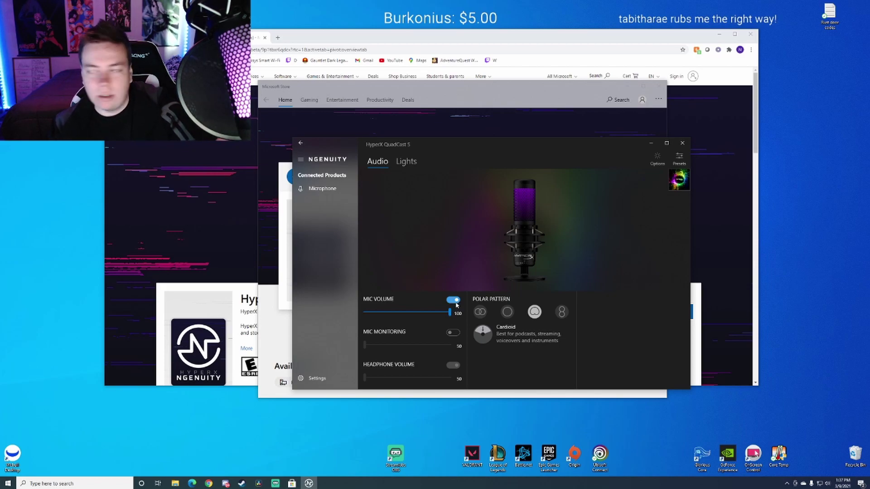
pyautogui.click(455, 302)
pyautogui.click(454, 301)
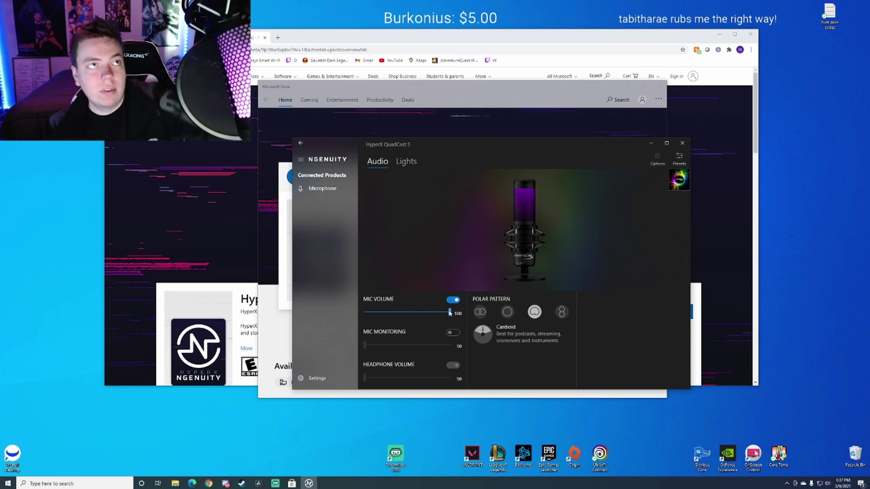
pyautogui.moveTo(450, 313)
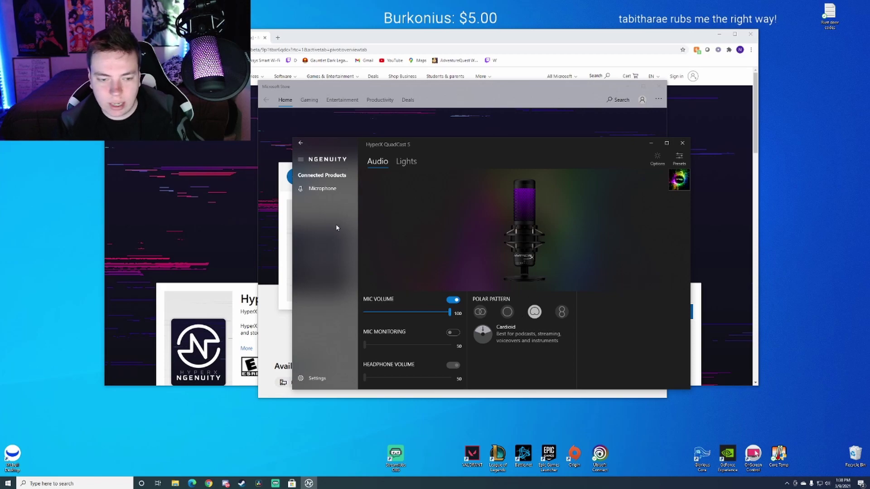
# On the Lights page, add a Solid effect to the QuadCast S
pyautogui.click(407, 163)
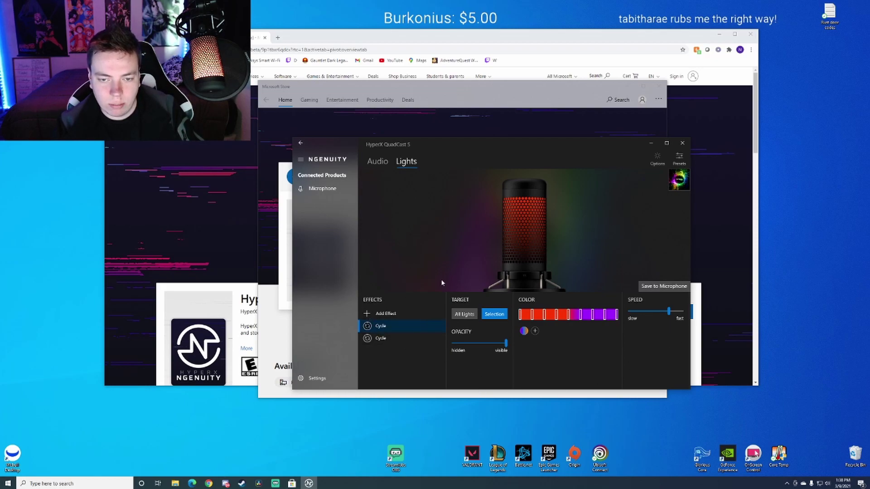
pyautogui.click(385, 314)
pyautogui.click(371, 295)
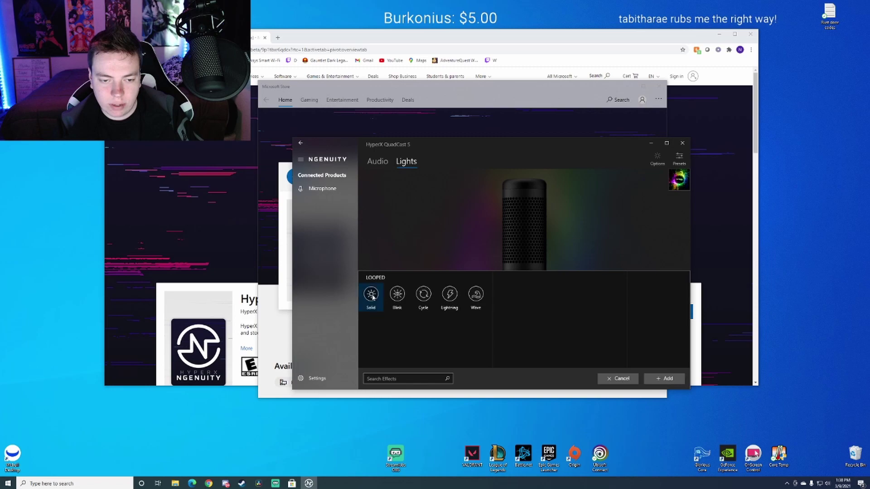
pyautogui.click(664, 378)
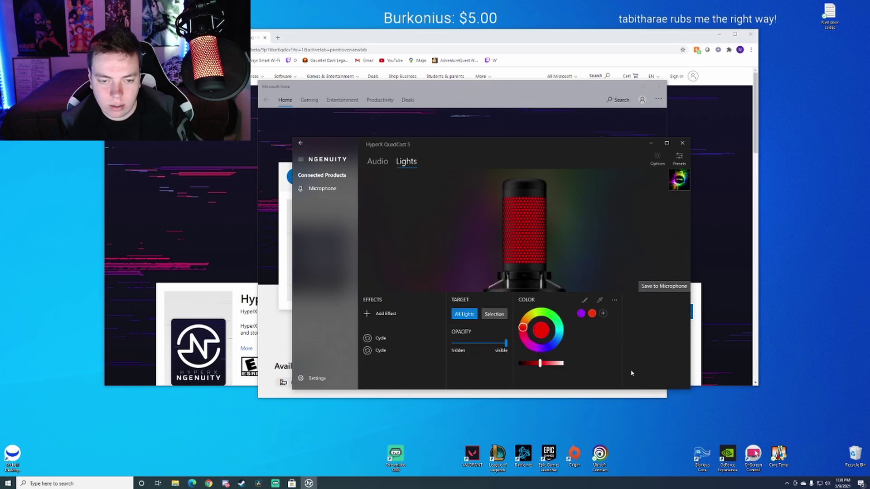
# Delete both Cycle effects and the Solid effect from the effects list
pyautogui.click(430, 339)
pyautogui.click(398, 349)
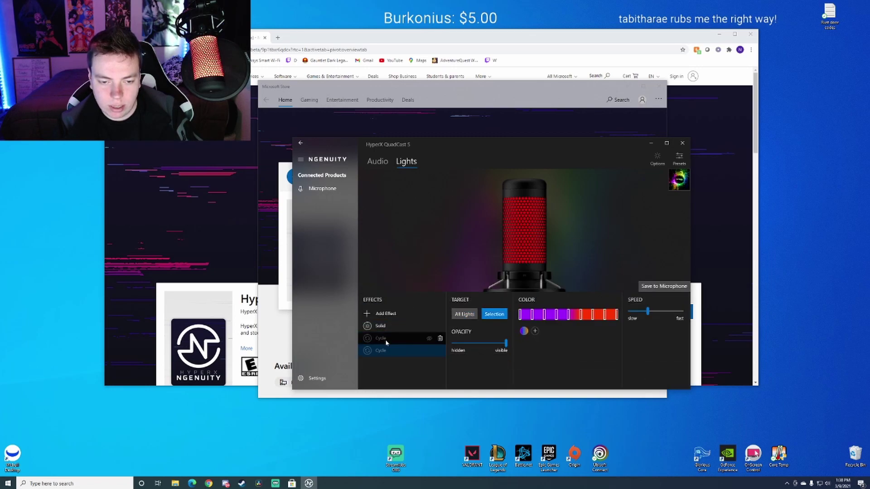
pyautogui.click(440, 340)
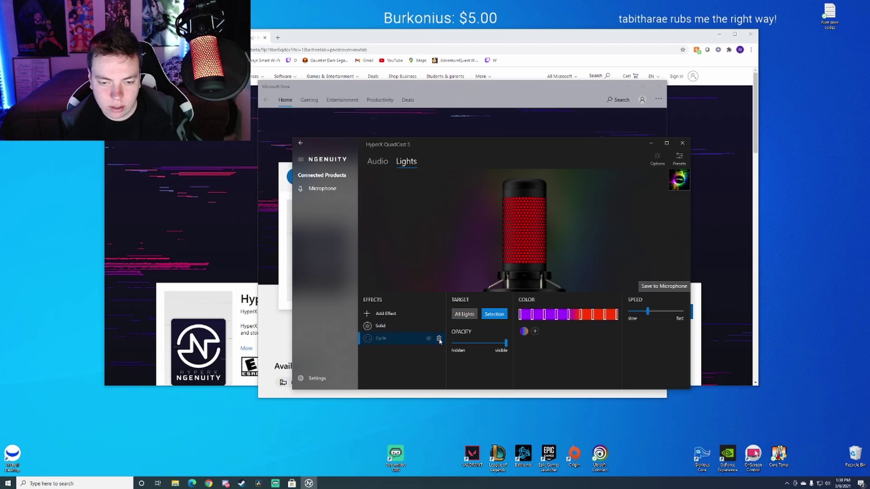
pyautogui.click(439, 339)
pyautogui.click(439, 326)
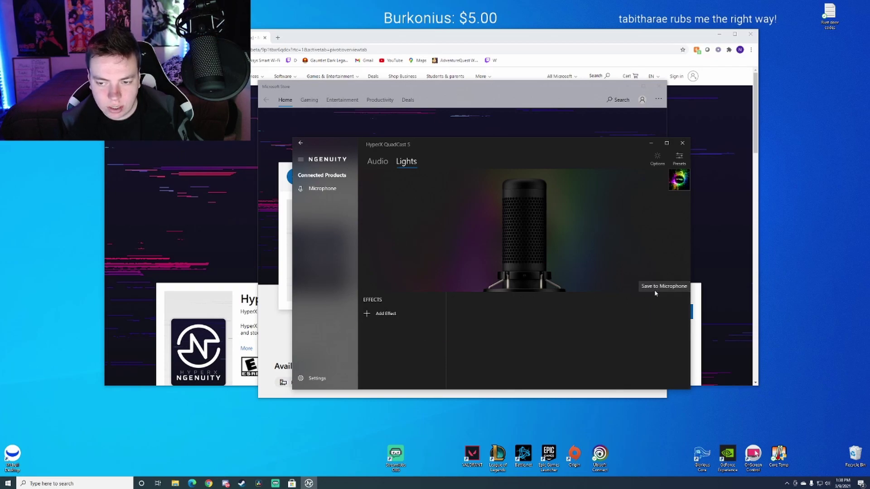
# Add a Solid effect, lighting the whole microphone red
pyautogui.click(383, 314)
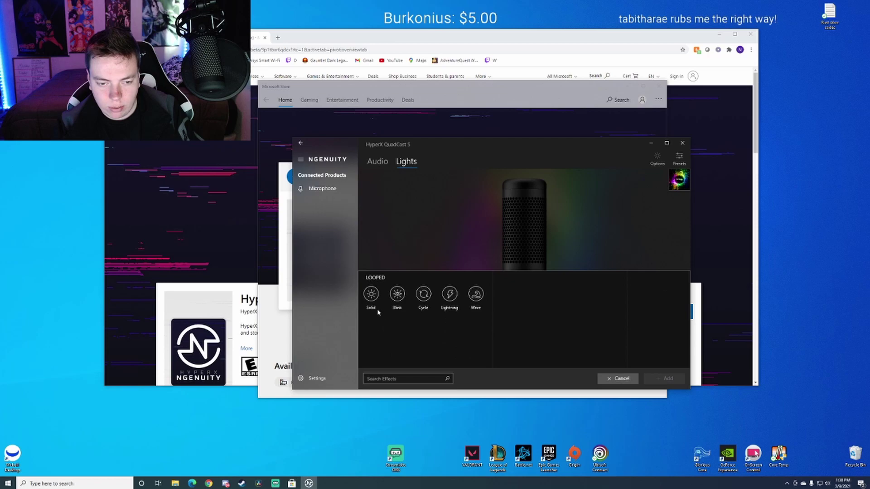
pyautogui.click(372, 297)
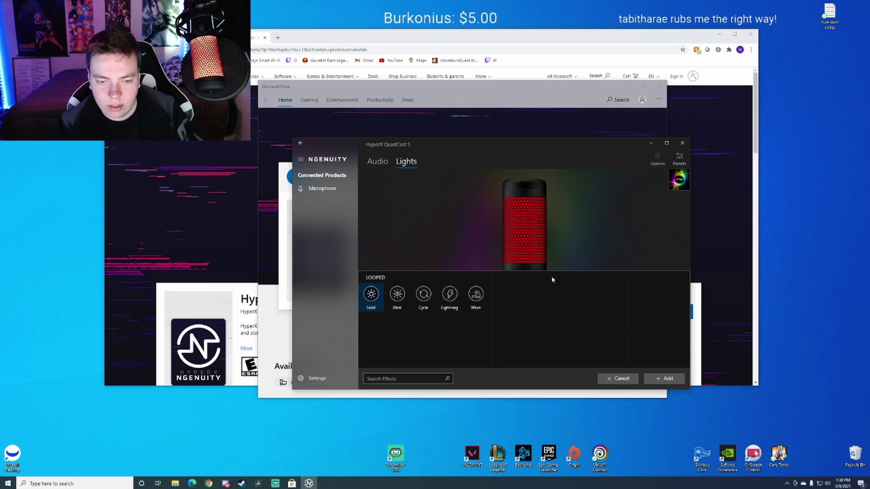
pyautogui.click(664, 378)
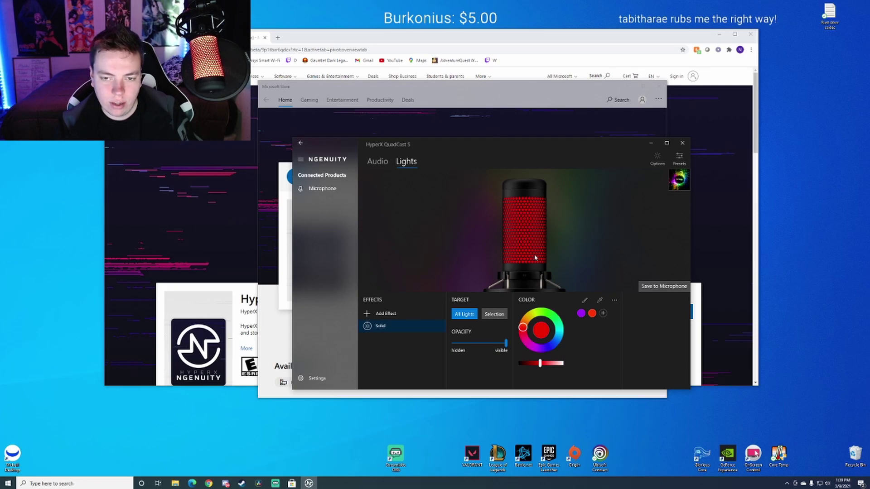
# Preview the Blink, Cycle, Lightning and Wave effects, then cancel without adding any
pyautogui.click(383, 314)
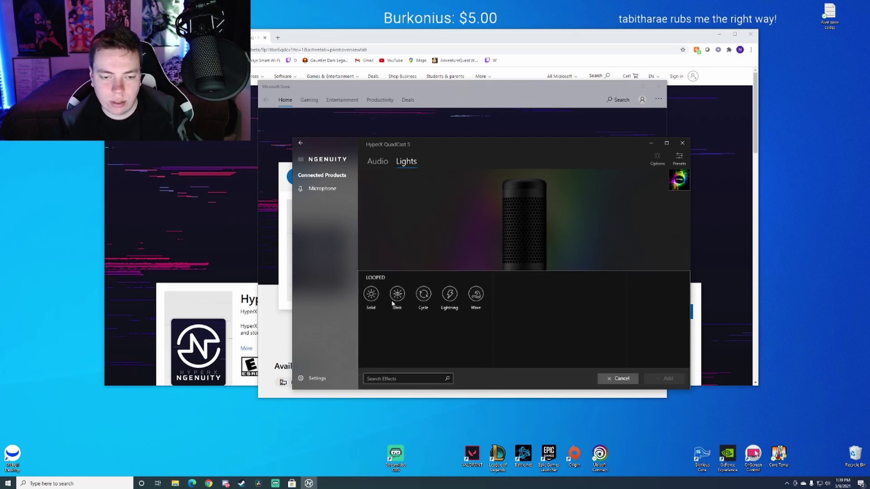
pyautogui.click(397, 295)
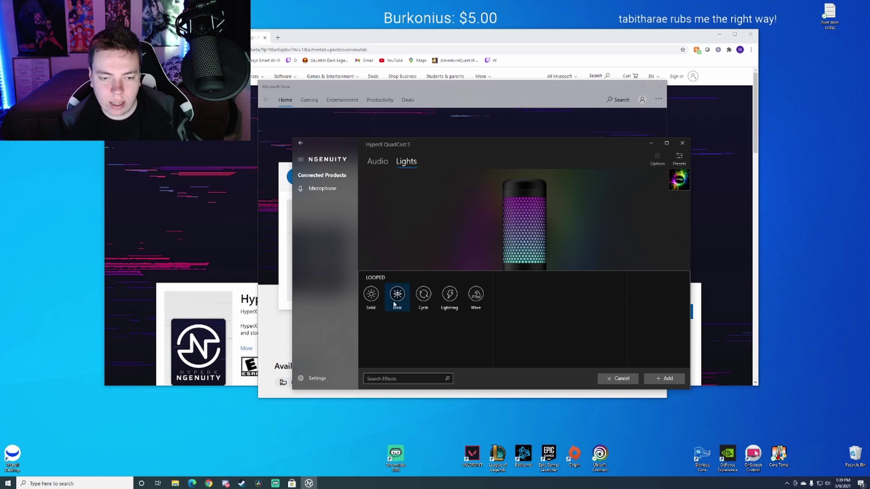
pyautogui.click(424, 300)
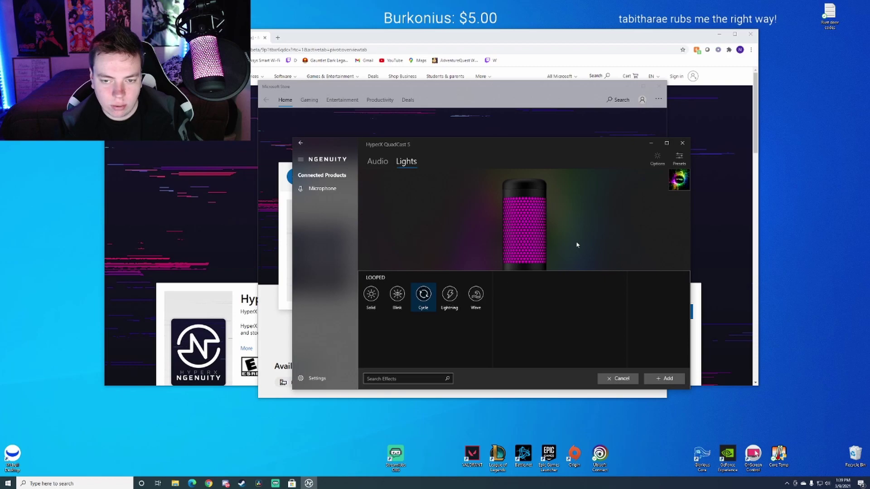
pyautogui.click(450, 297)
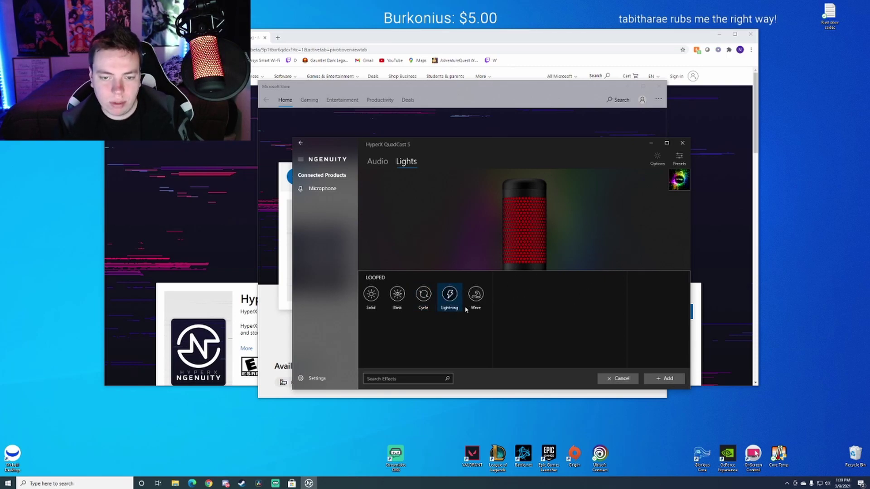
pyautogui.click(476, 296)
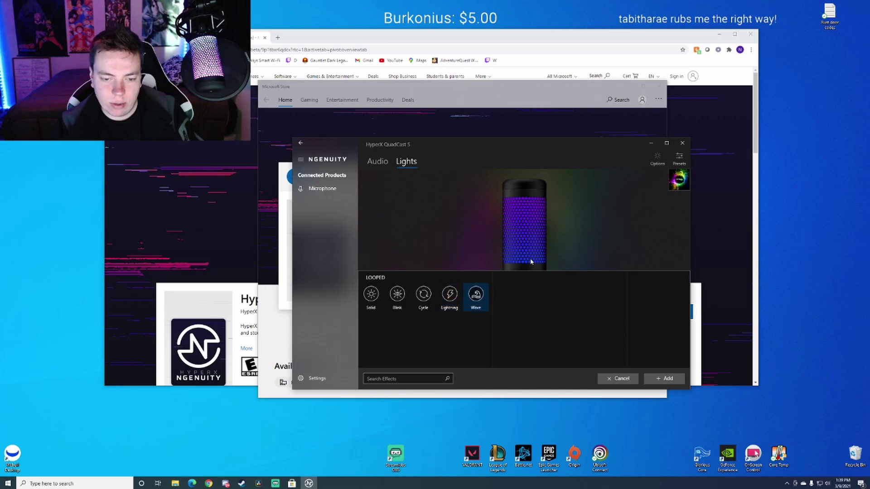
pyautogui.click(618, 379)
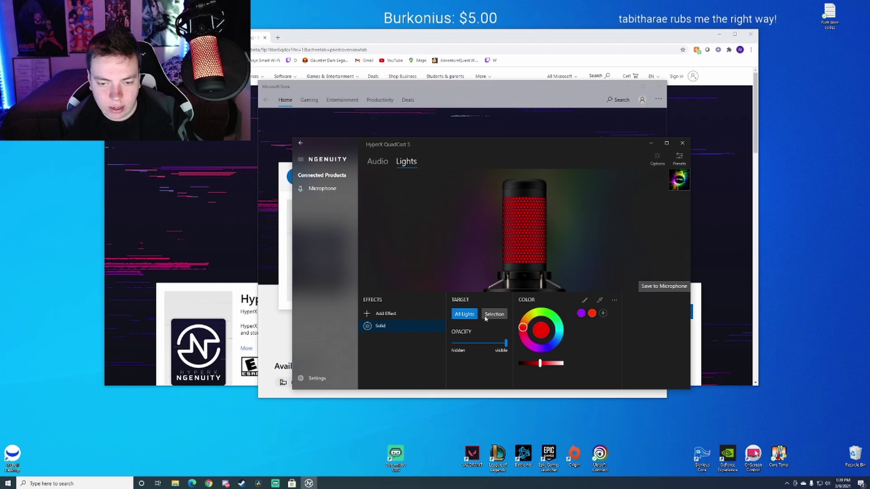
# Switch the Solid effect's Target from All Lights to Selection
pyautogui.click(370, 316)
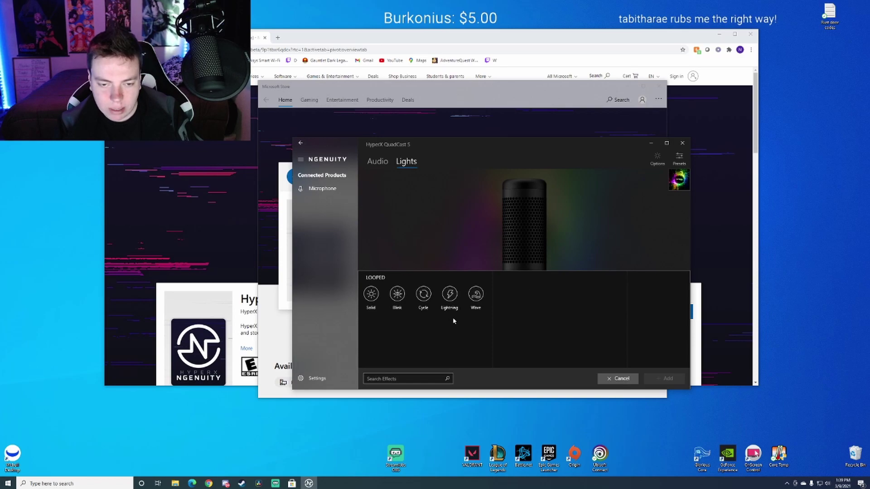
pyautogui.click(617, 379)
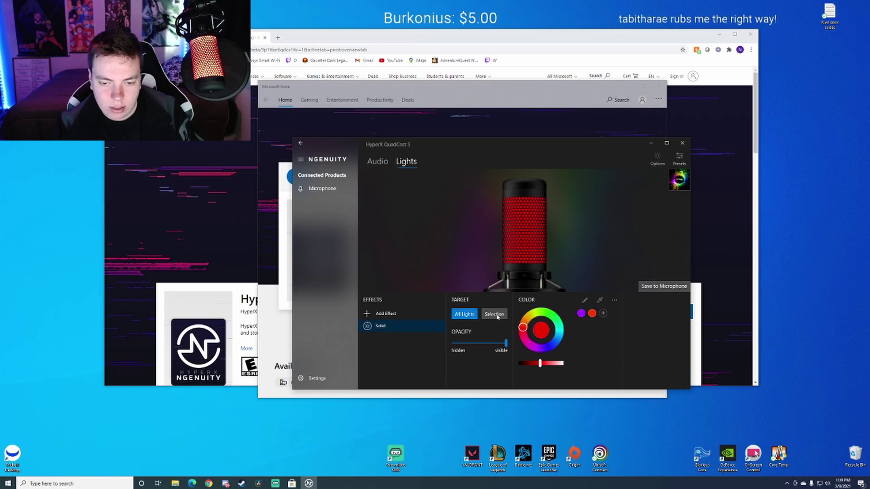
pyautogui.click(494, 314)
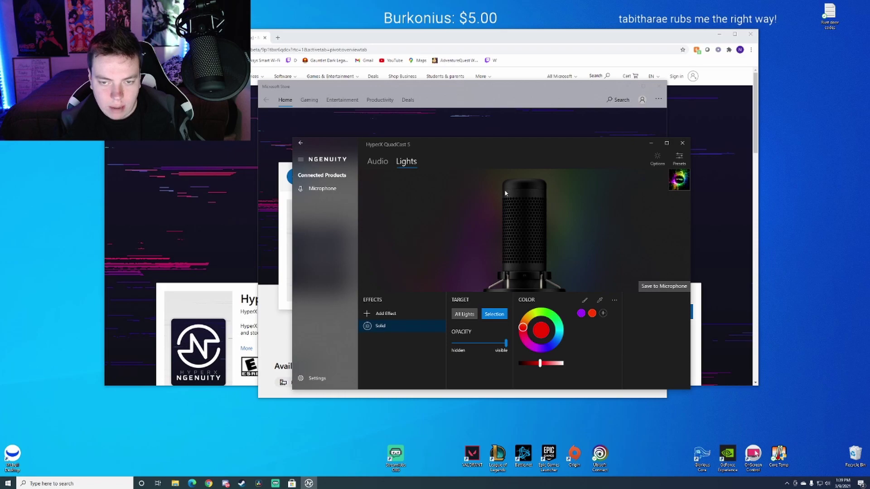
# Toggle the microphone's upper and lower light zones on the preview
pyautogui.click(533, 209)
pyautogui.click(520, 248)
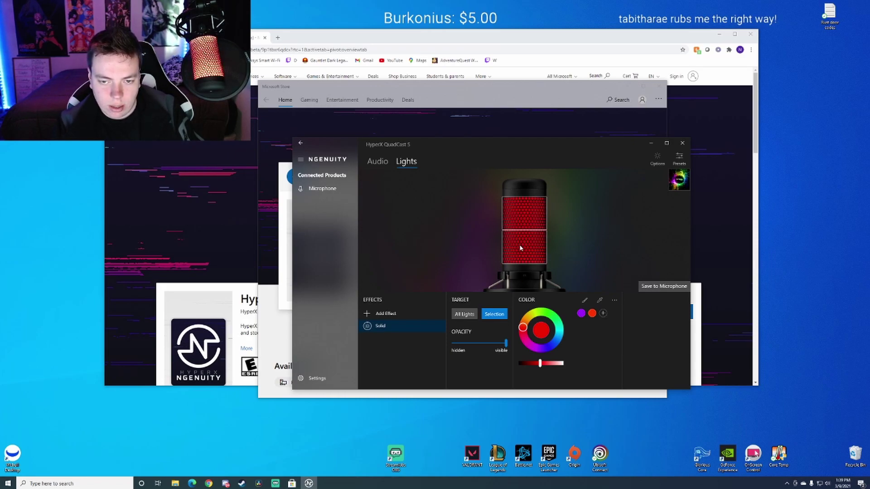
pyautogui.click(520, 248)
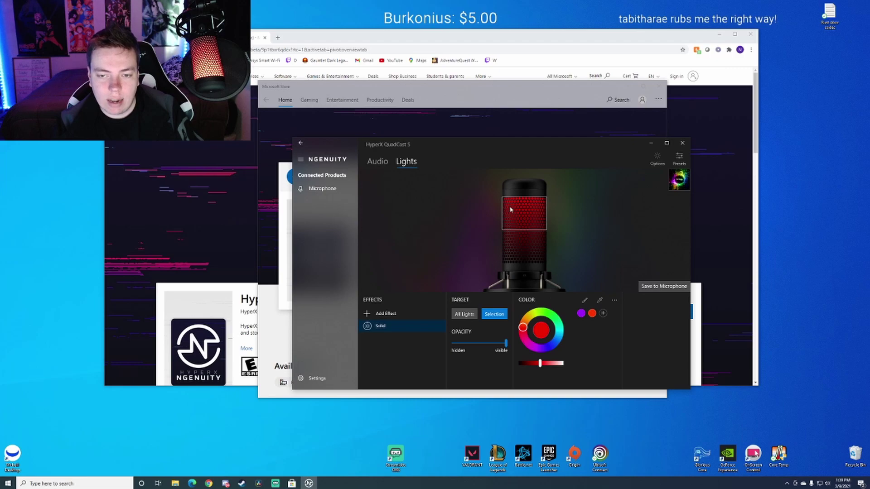
pyautogui.click(523, 220)
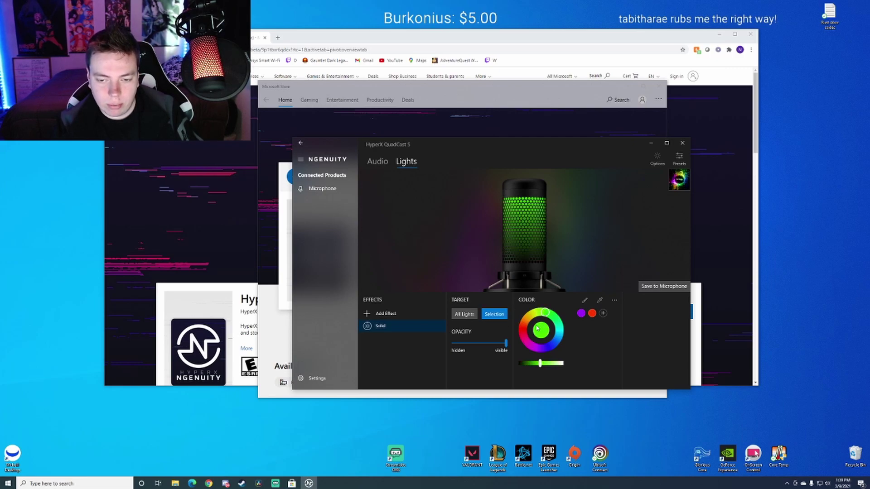
# Add a second Solid effect
pyautogui.click(387, 314)
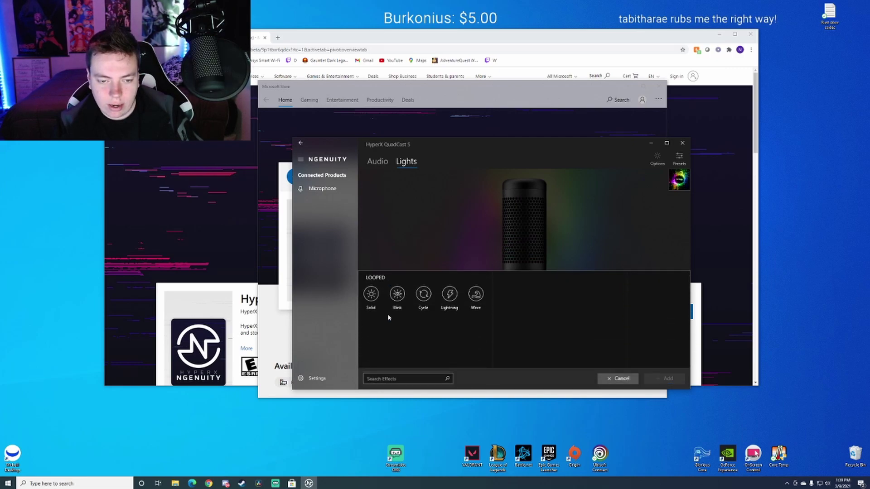
pyautogui.click(370, 295)
pyautogui.click(668, 379)
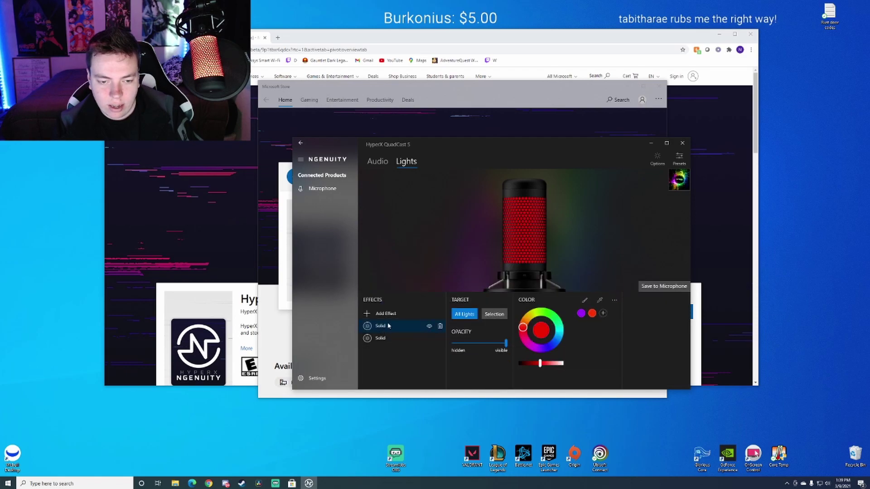
# Recolour the first Solid effect blue and target it at the upper and lower zones
pyautogui.click(394, 328)
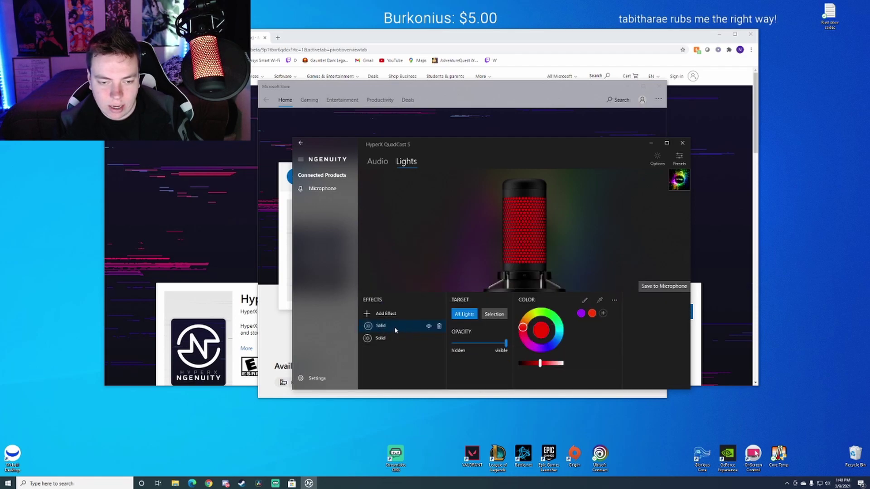
pyautogui.moveTo(524, 335); pyautogui.dragTo(553, 344)
pyautogui.click(543, 256)
pyautogui.click(527, 257)
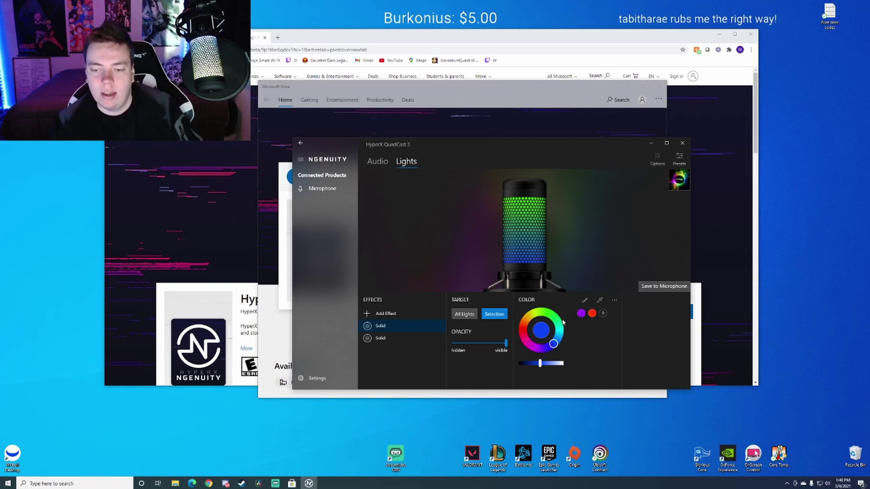
pyautogui.click(520, 260)
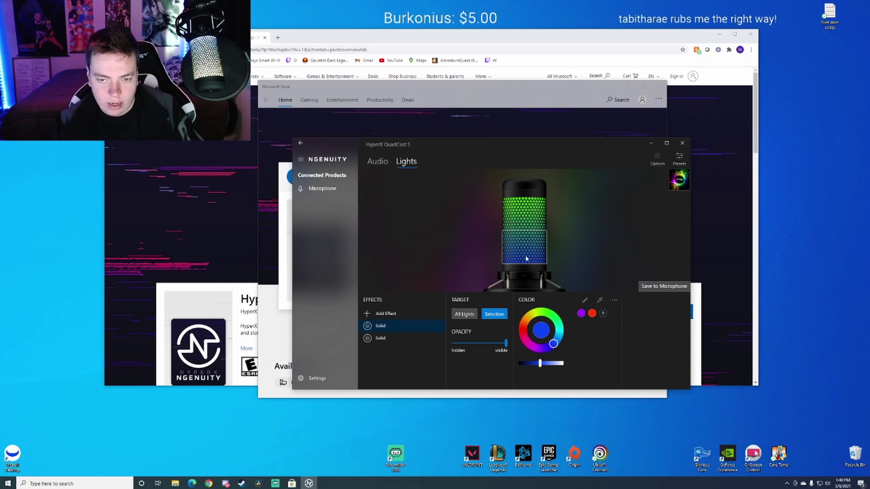
# Reorder the Solid rows, colouring the upper zone green and the lower zone pink
pyautogui.click(392, 339)
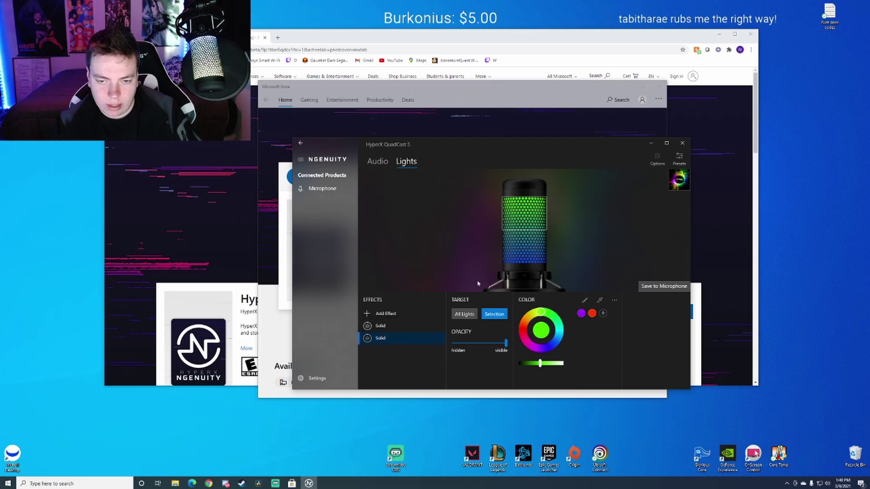
pyautogui.click(395, 326)
pyautogui.moveTo(396, 326); pyautogui.dragTo(386, 340)
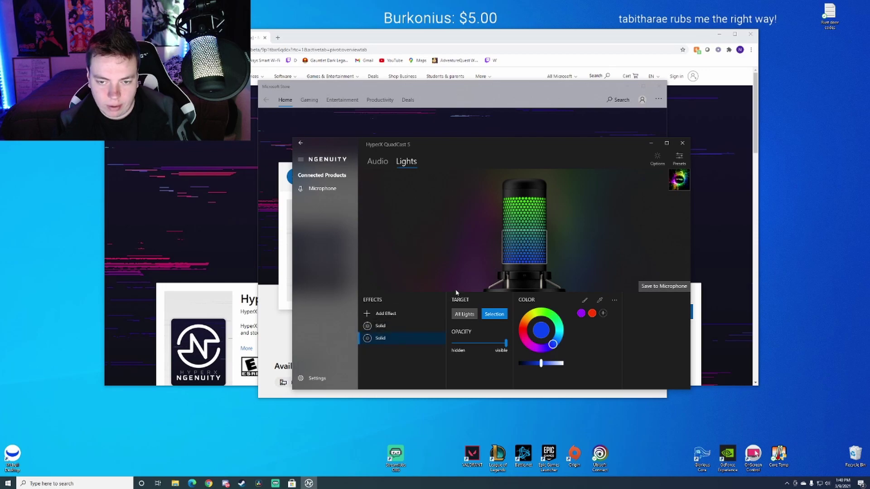
pyautogui.click(394, 325)
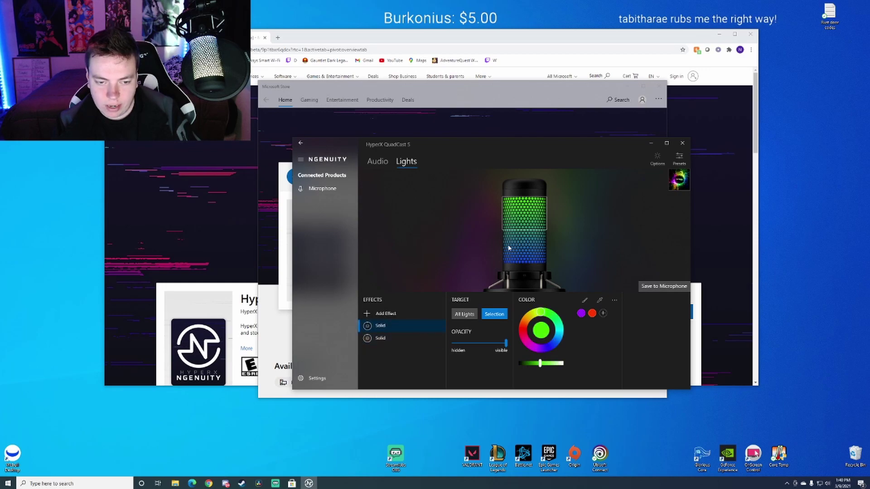
pyautogui.click(396, 343)
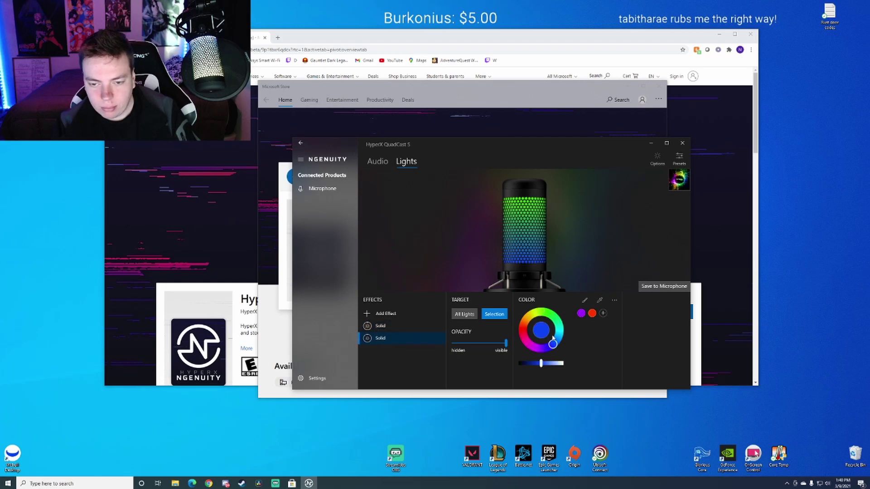
pyautogui.moveTo(553, 343); pyautogui.dragTo(559, 325)
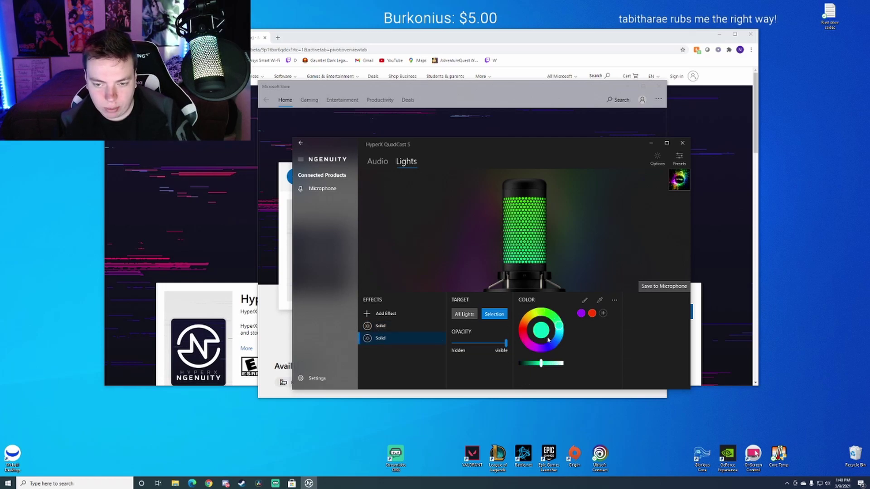
pyautogui.click(527, 343)
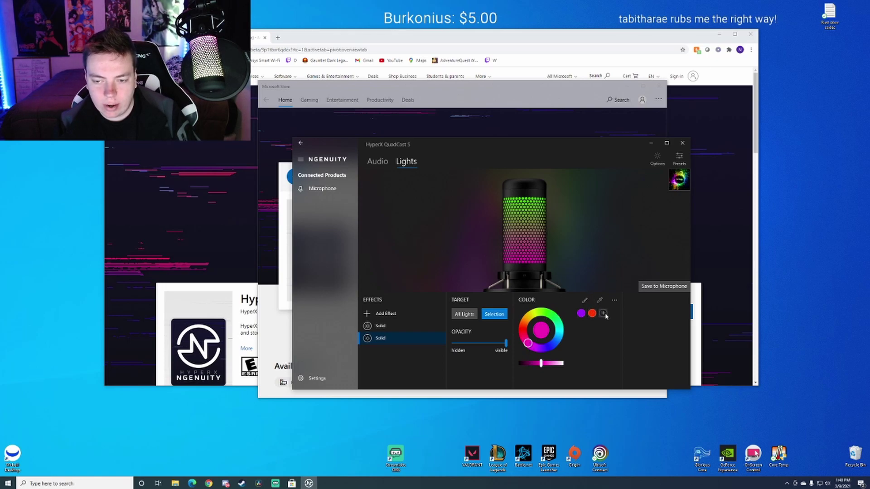
# Delete the extra Solid effect, add and remove a green saved colour, and pick red
pyautogui.press('Delete')
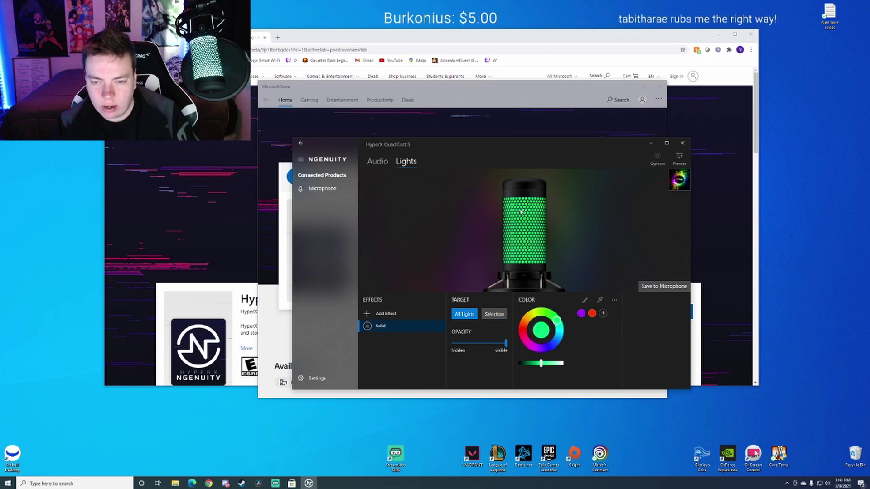
pyautogui.click(604, 319)
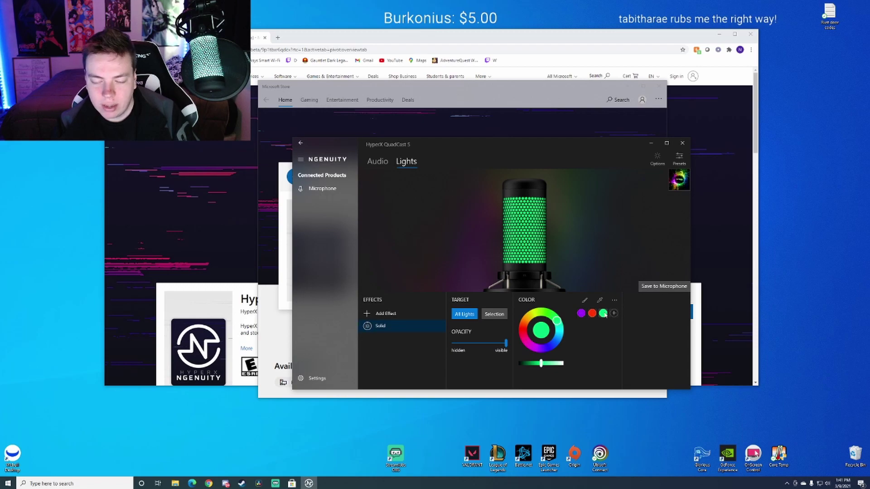
pyautogui.click(603, 315)
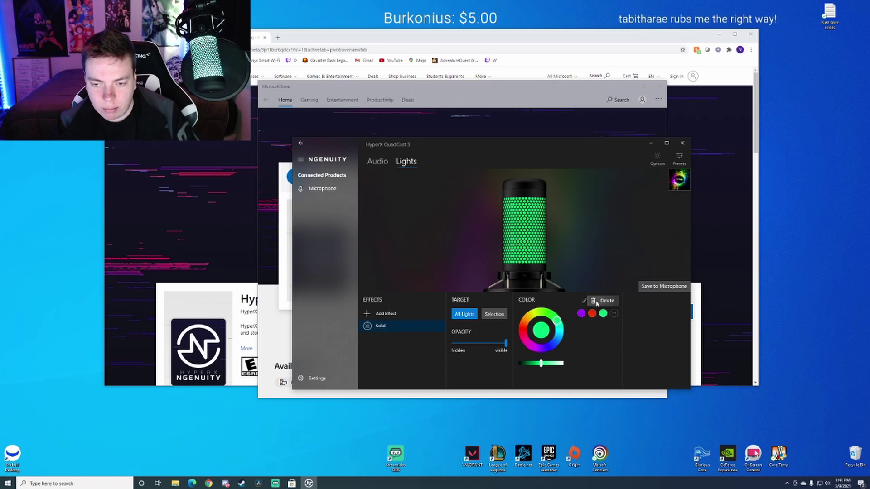
pyautogui.click(602, 301)
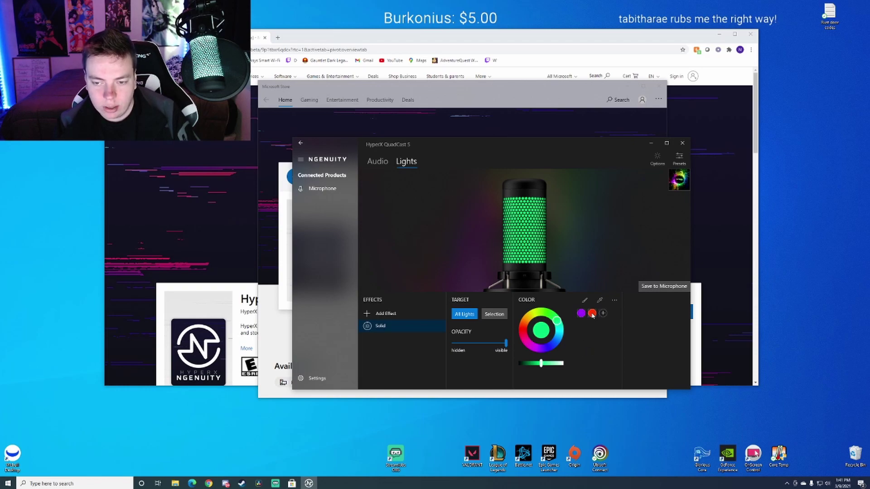
pyautogui.click(592, 316)
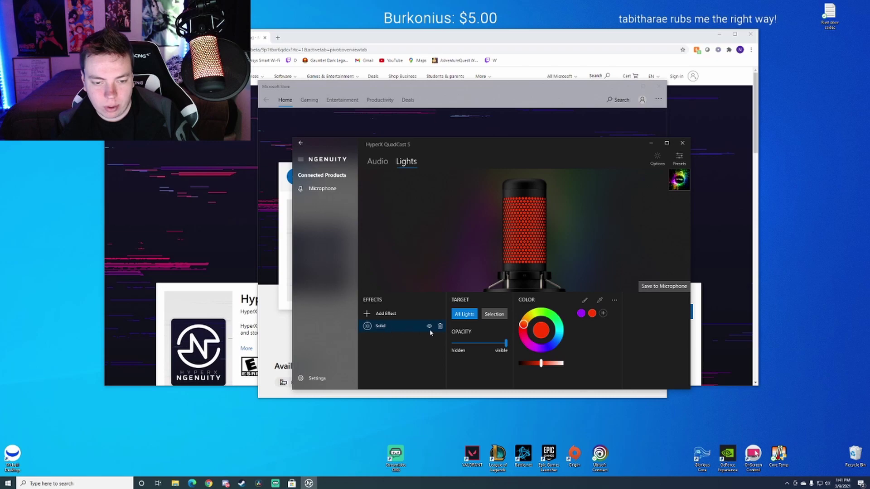
# Delete the Solid effect and add a Cycle effect in its place
pyautogui.click(440, 326)
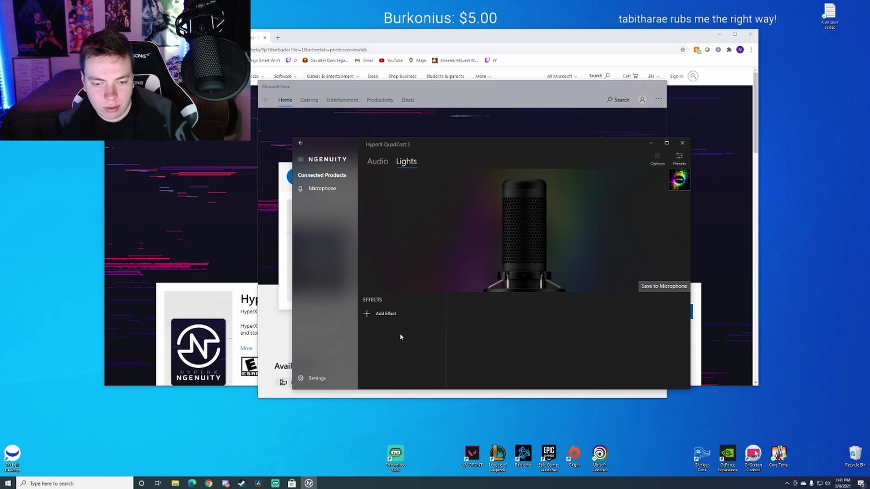
pyautogui.click(385, 313)
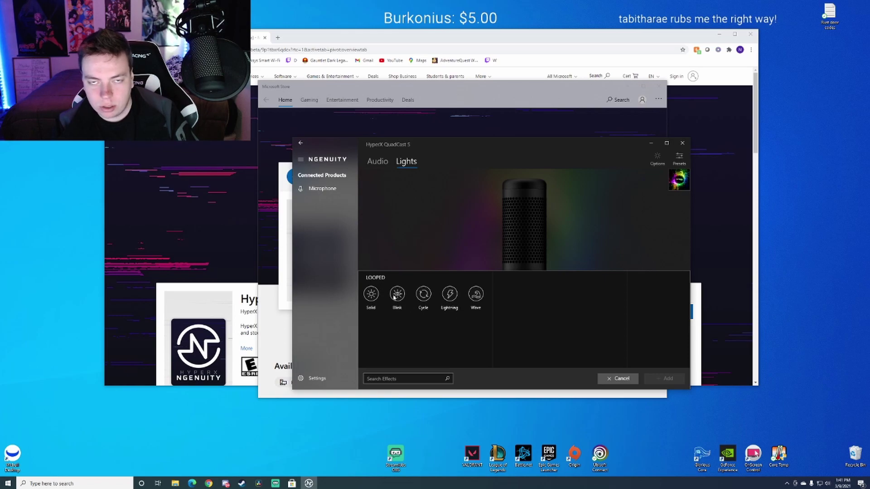
pyautogui.click(423, 295)
pyautogui.click(664, 379)
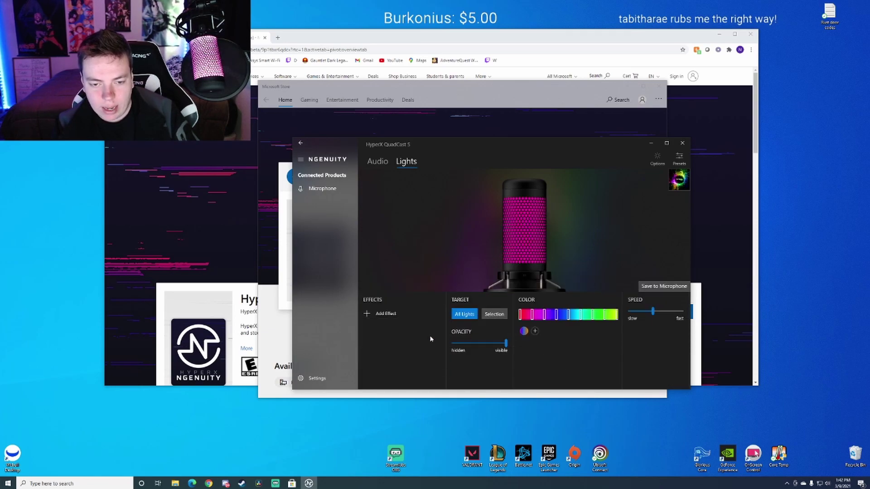
# Add a second Cycle effect
pyautogui.click(367, 327)
pyautogui.click(449, 295)
pyautogui.click(422, 295)
pyautogui.click(664, 378)
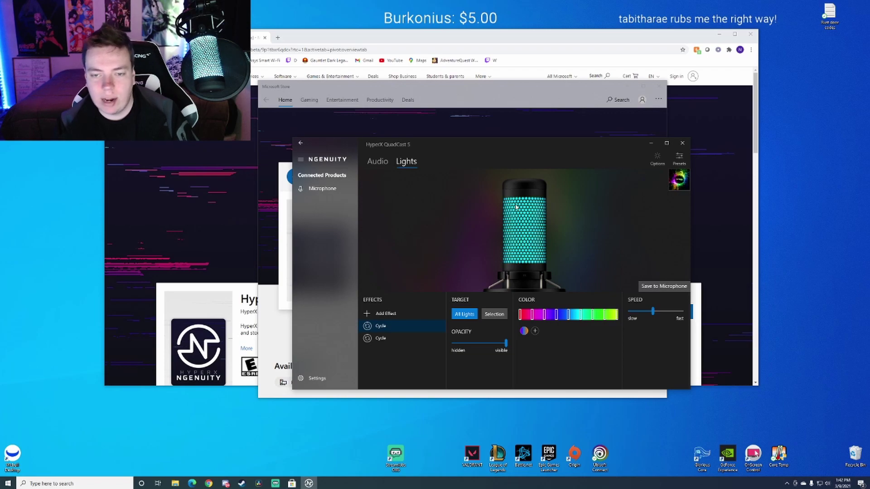
pyautogui.moveTo(436, 327)
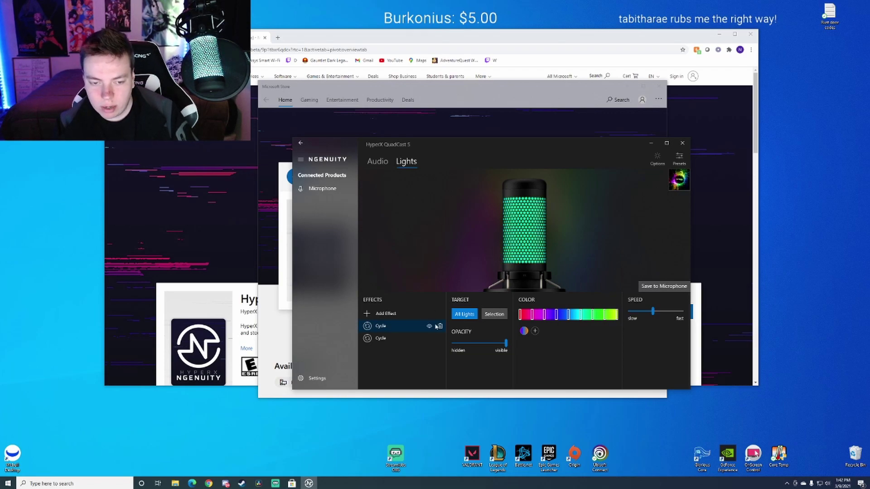
# Set the Cycle Target to Selection and switch between the two Cycle effects
pyautogui.click(500, 316)
pyautogui.click(388, 337)
pyautogui.click(395, 327)
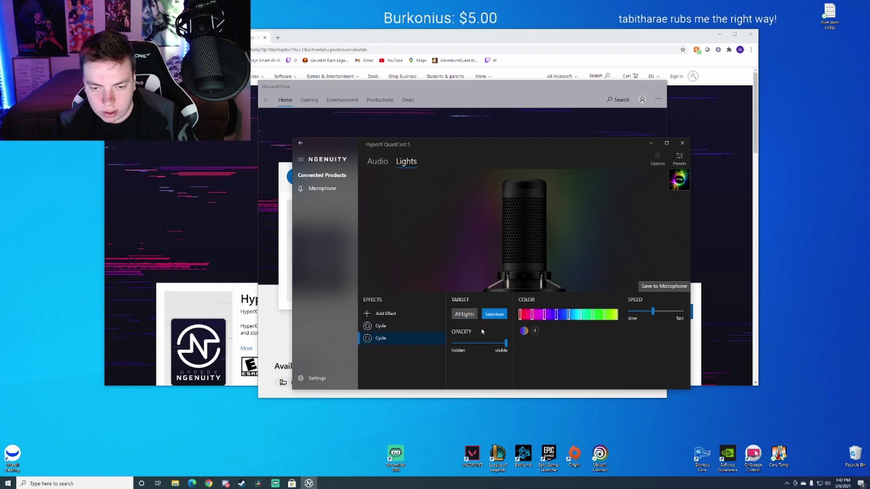
pyautogui.click(392, 336)
pyautogui.click(399, 326)
pyautogui.click(398, 341)
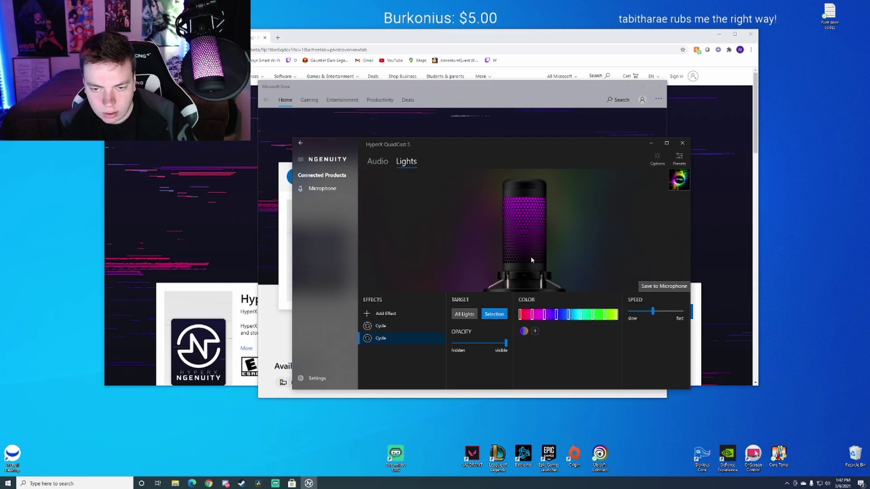
pyautogui.click(401, 330)
# Make two of the first Cycle effect's gradient stops purple, inspecting the green, blue and red stops
pyautogui.click(521, 315)
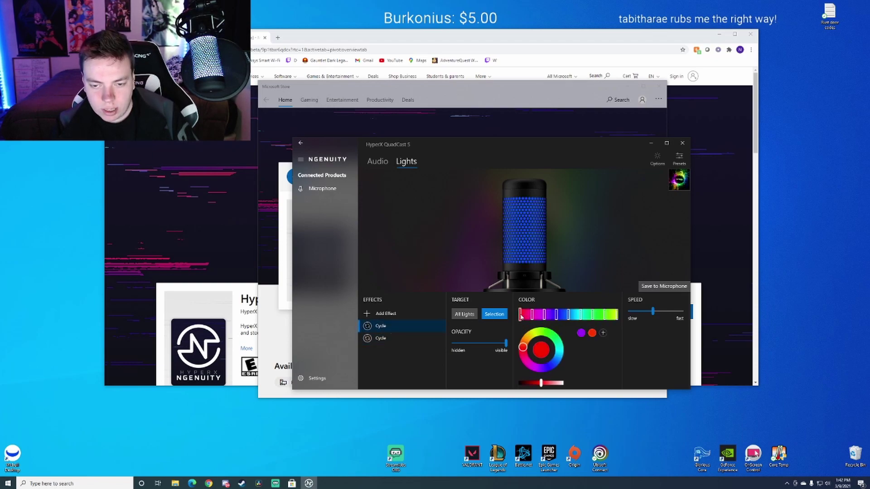
pyautogui.click(580, 333)
pyautogui.click(532, 316)
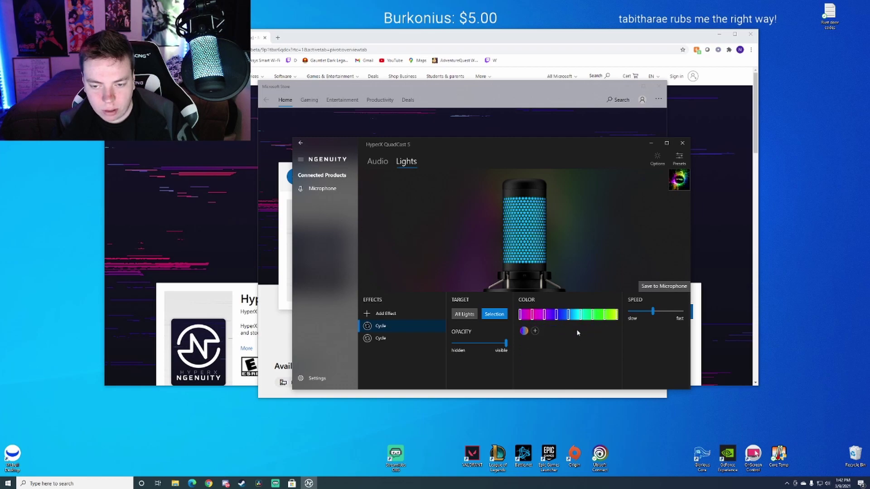
pyautogui.click(545, 318)
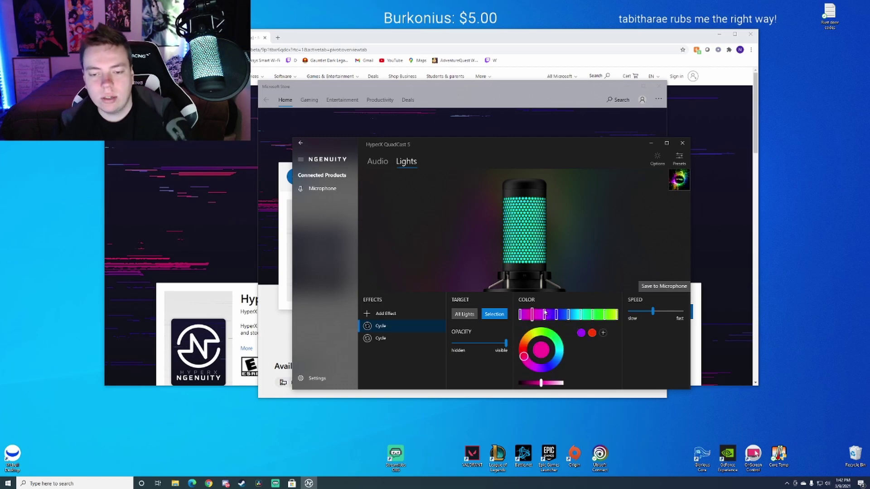
pyautogui.click(521, 316)
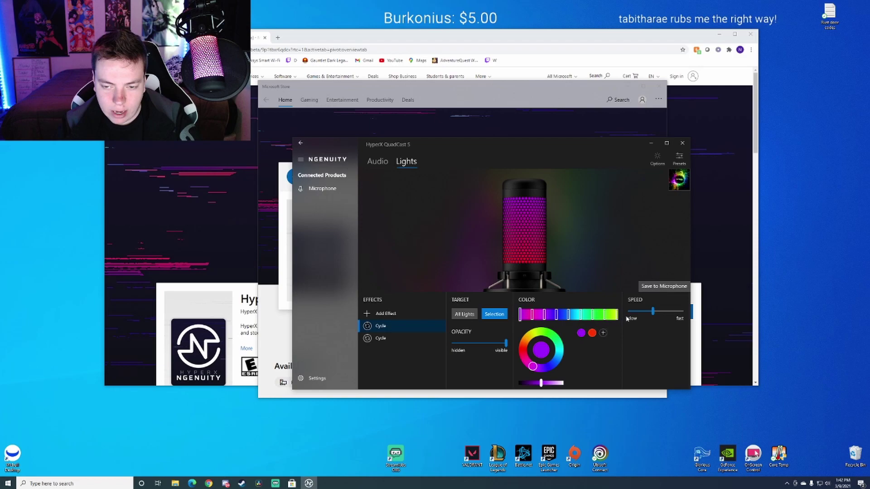
pyautogui.click(533, 315)
pyautogui.click(580, 334)
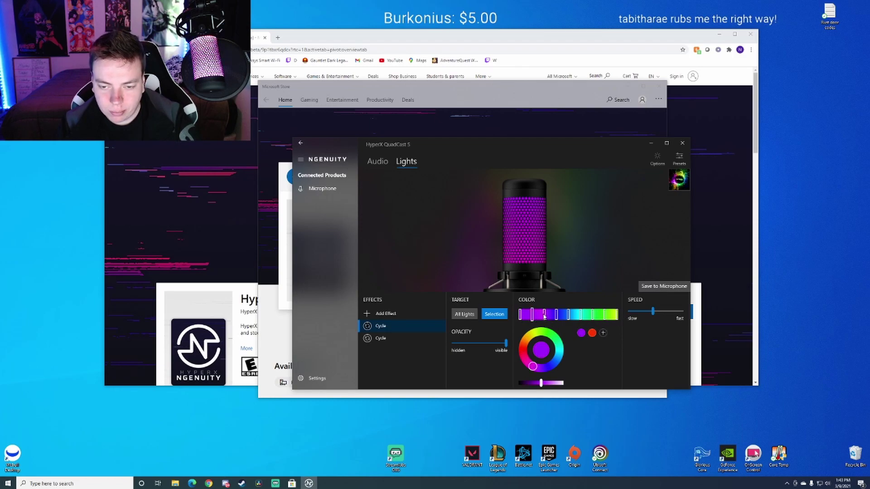
pyautogui.click(544, 316)
pyautogui.click(550, 333)
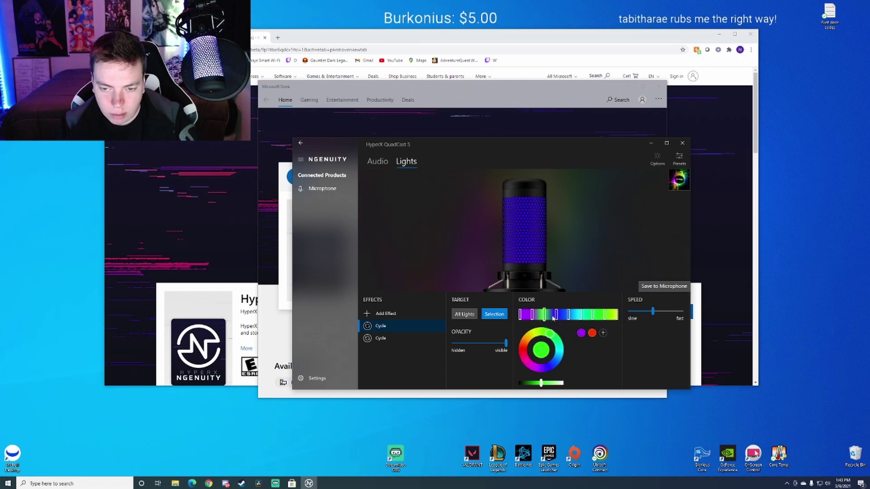
pyautogui.click(568, 315)
pyautogui.click(581, 315)
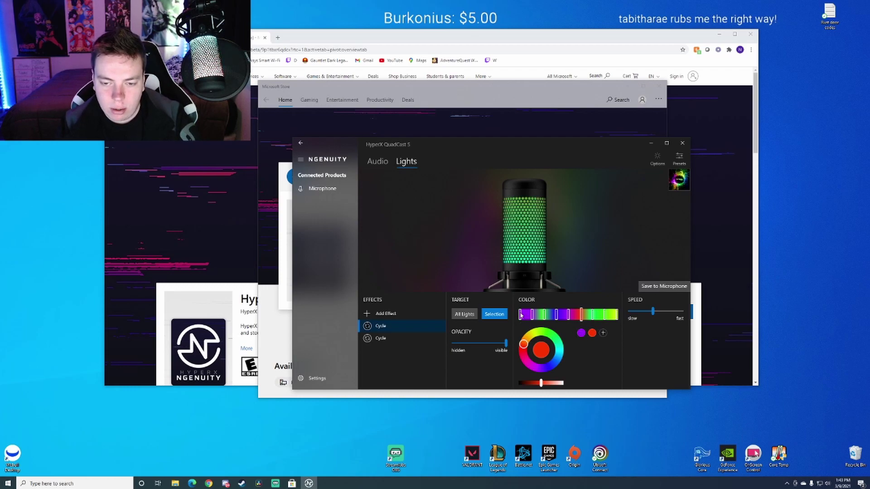
# Add and reposition gradient stops and adjust the effect's opacity
pyautogui.moveTo(533, 316); pyautogui.dragTo(542, 317)
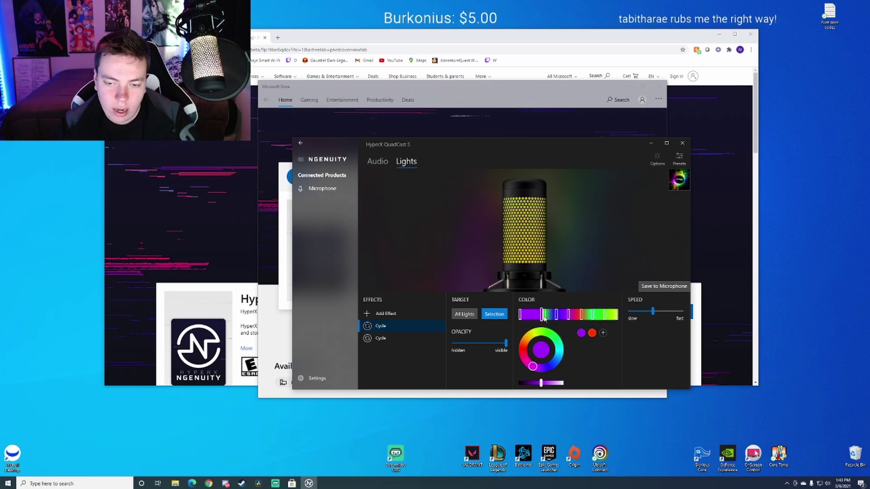
pyautogui.click(545, 315)
pyautogui.click(549, 316)
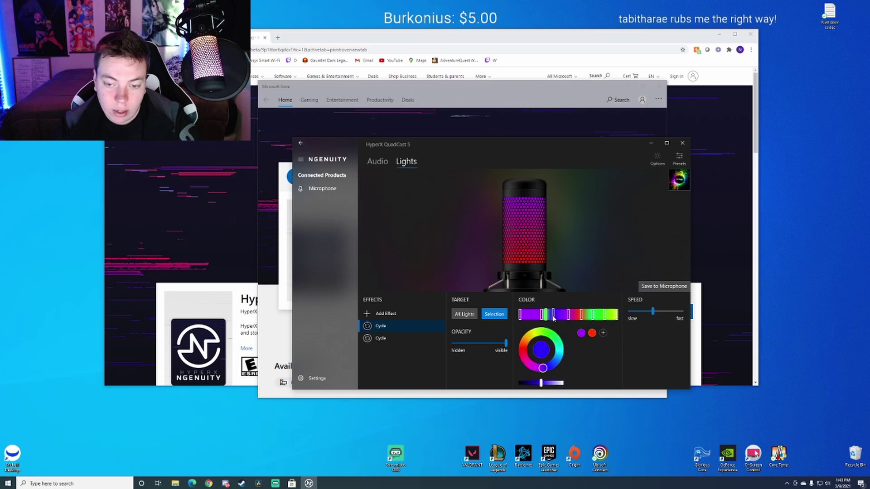
pyautogui.moveTo(569, 317); pyautogui.dragTo(560, 317)
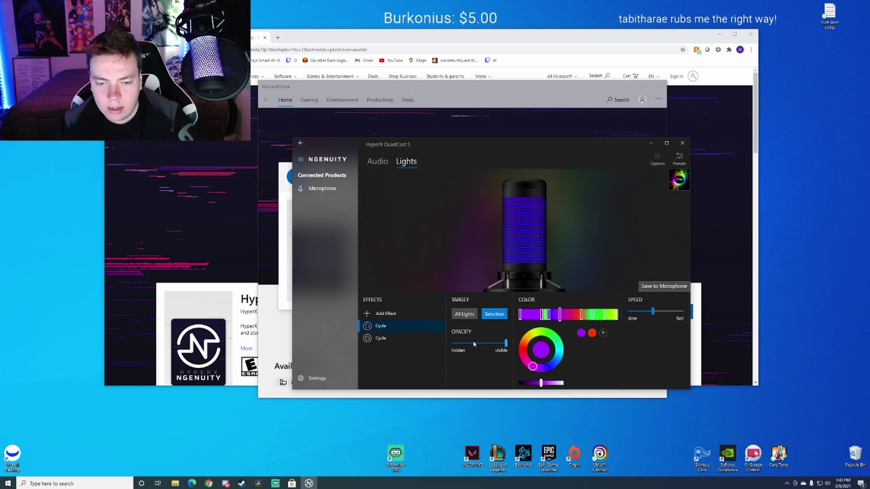
pyautogui.moveTo(506, 344)
pyautogui.mouseDown()
pyautogui.moveTo(454, 344)
pyautogui.moveTo(509, 349)
pyautogui.mouseUp()
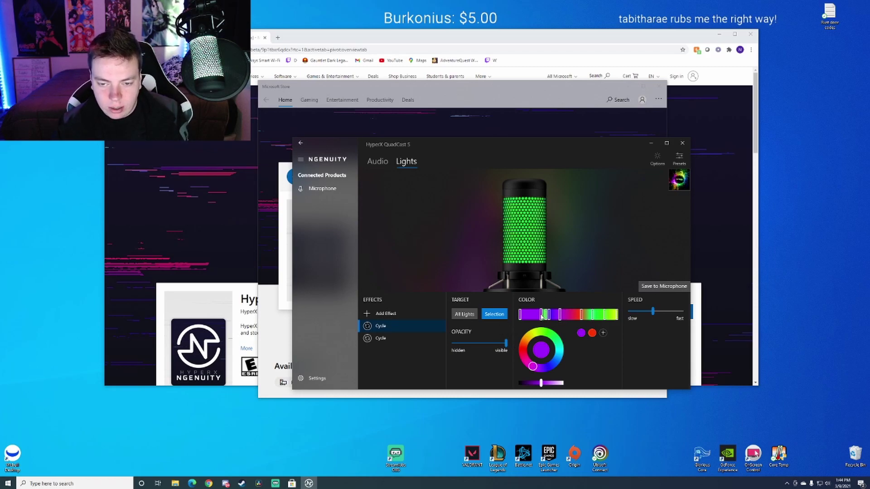
pyautogui.moveTo(543, 314); pyautogui.dragTo(533, 315)
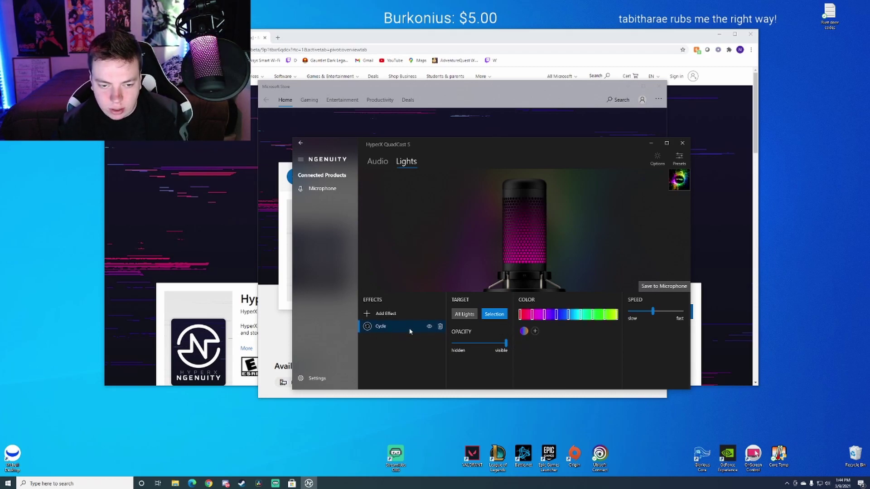
# Add a second Cycle effect and set its Target to Selection
pyautogui.click(386, 313)
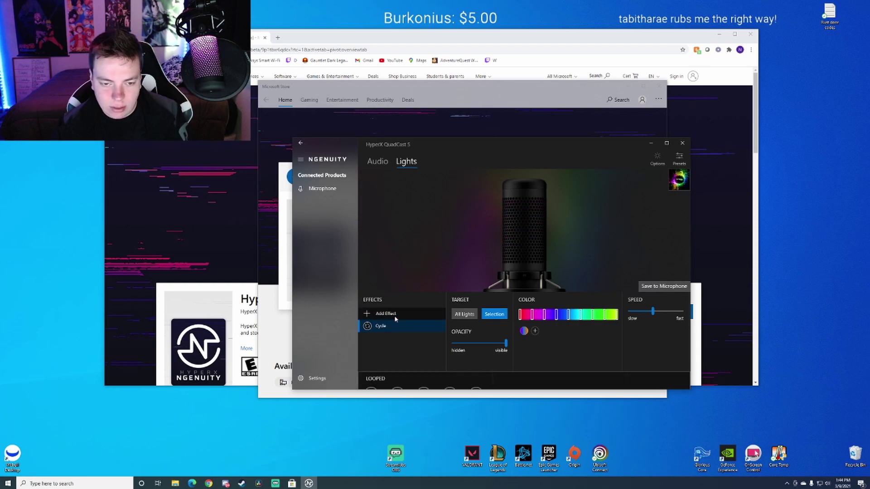
pyautogui.click(421, 295)
pyautogui.click(664, 378)
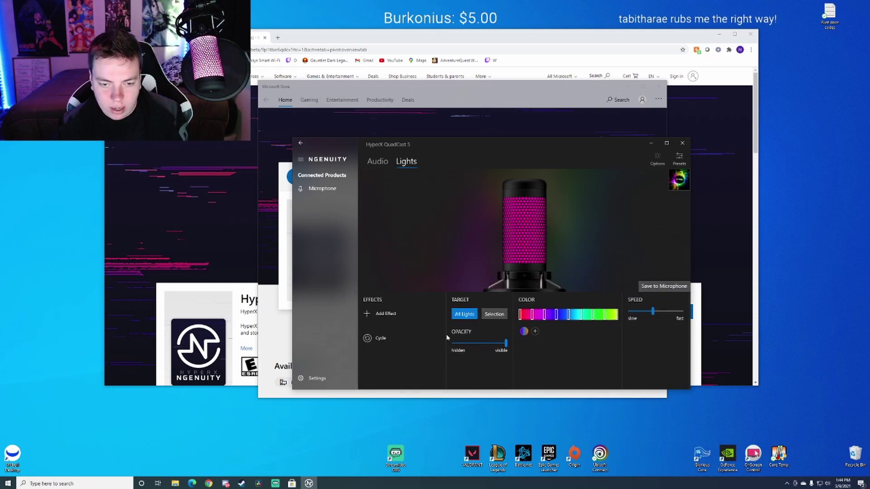
pyautogui.click(494, 315)
pyautogui.click(390, 338)
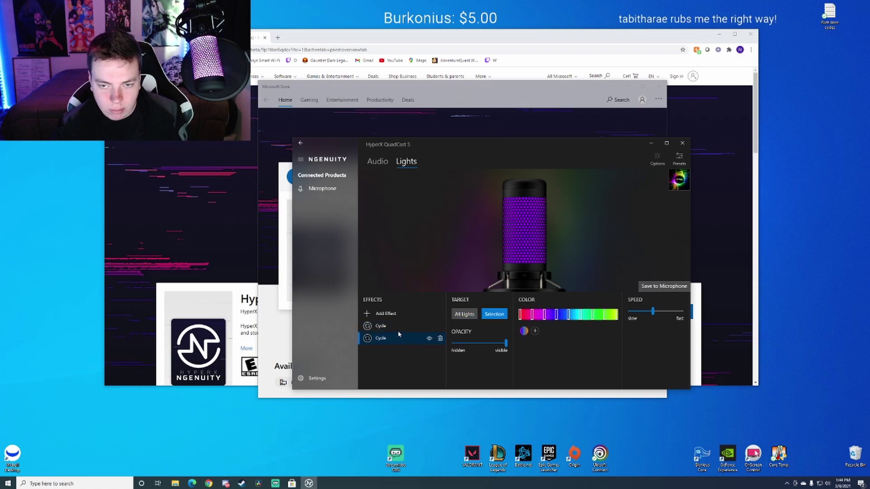
# Make the first Cycle effect's first two gradient stops purple
pyautogui.click(394, 326)
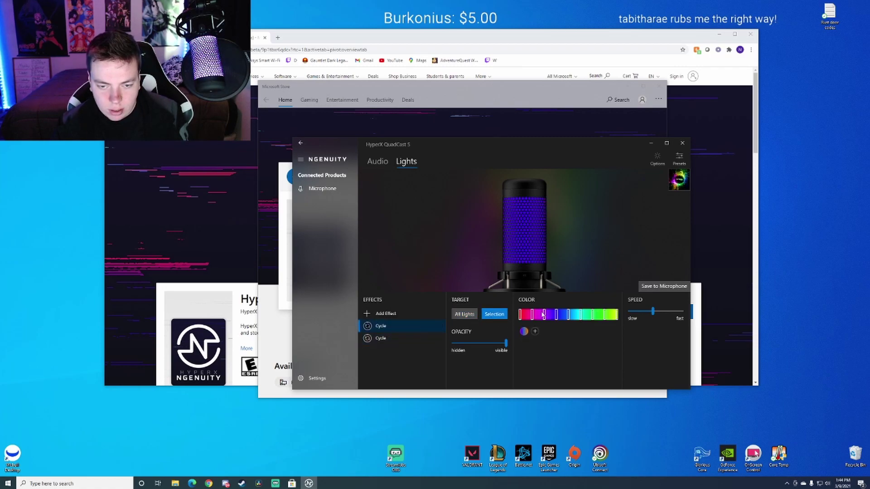
pyautogui.click(520, 316)
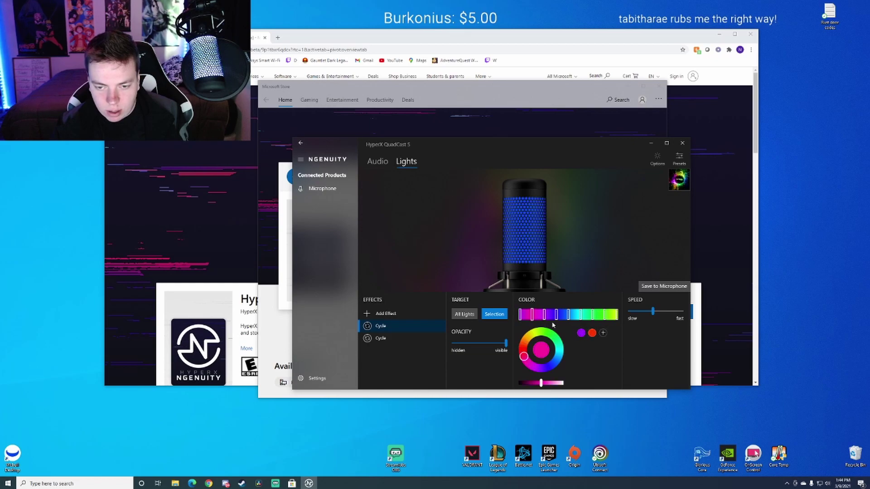
pyautogui.click(581, 333)
pyautogui.click(557, 314)
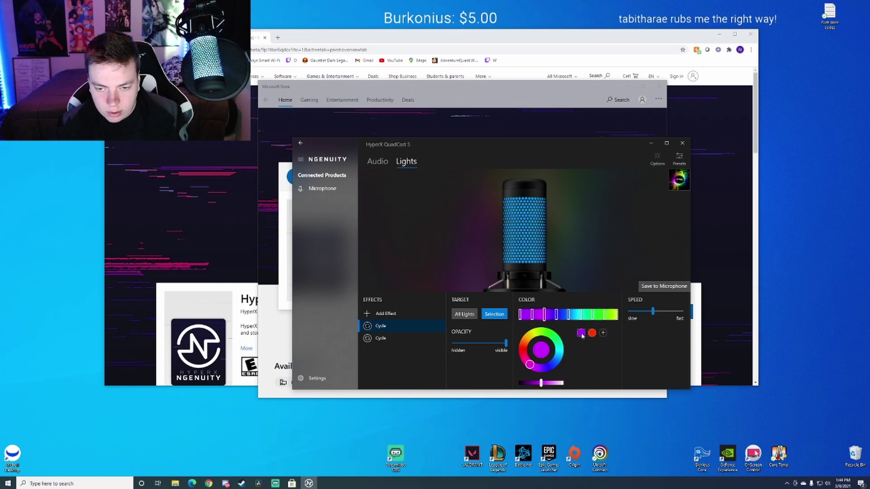
pyautogui.click(581, 334)
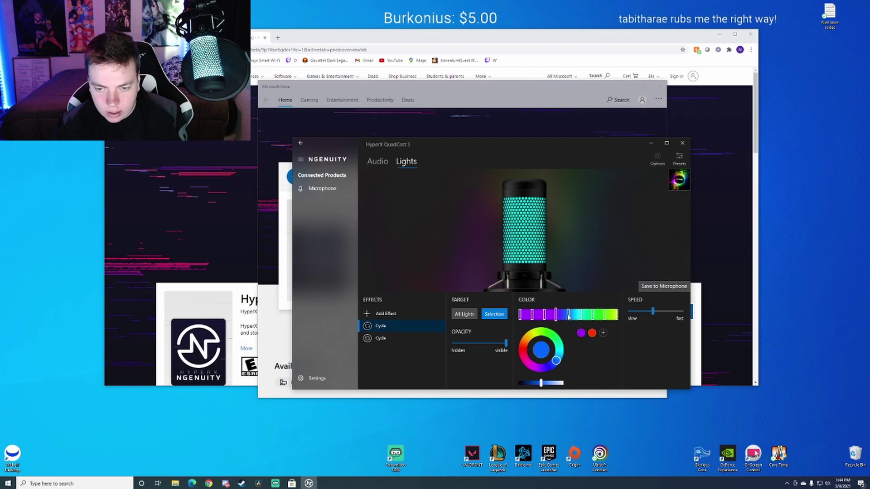
# Turn the first Cycle's remaining four gradient stops red and raise its speed to 76
pyautogui.click(580, 314)
pyautogui.click(593, 333)
pyautogui.click(592, 314)
pyautogui.click(592, 333)
pyautogui.click(603, 314)
pyautogui.click(592, 333)
pyautogui.click(617, 314)
pyautogui.click(592, 333)
pyautogui.moveTo(653, 313)
pyautogui.mouseDown()
pyautogui.moveTo(669, 314)
pyautogui.moveTo(647, 314)
pyautogui.mouseUp()
pyautogui.click(379, 338)
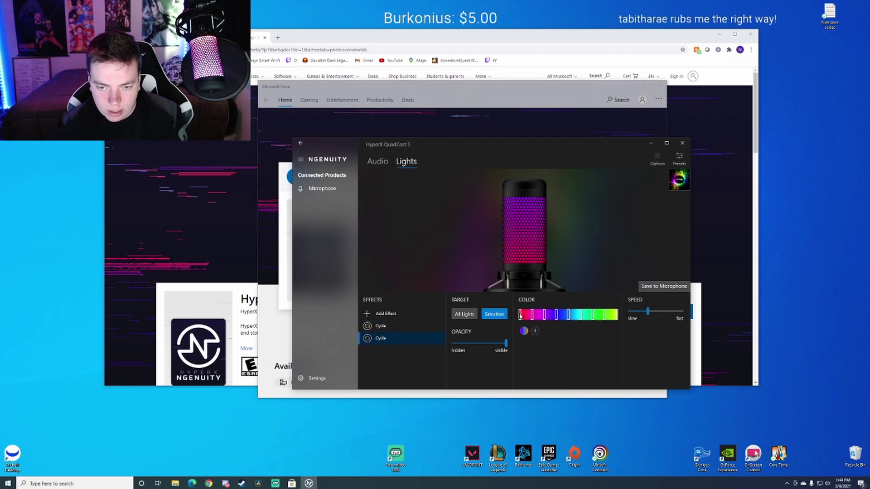
# Set the second Cycle effect's first three gradient stops to orange-red
pyautogui.click(390, 325)
pyautogui.click(417, 337)
pyautogui.click(520, 315)
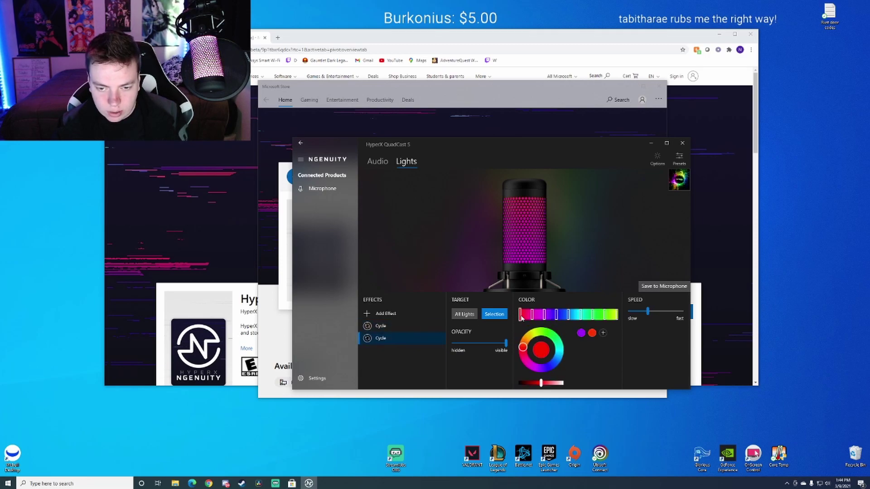
pyautogui.click(591, 334)
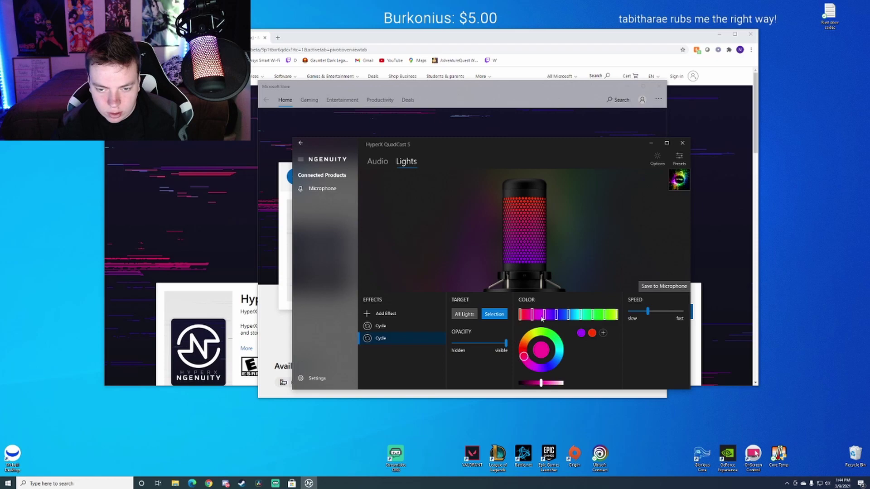
pyautogui.click(544, 315)
pyautogui.click(592, 333)
pyautogui.click(556, 315)
pyautogui.click(592, 334)
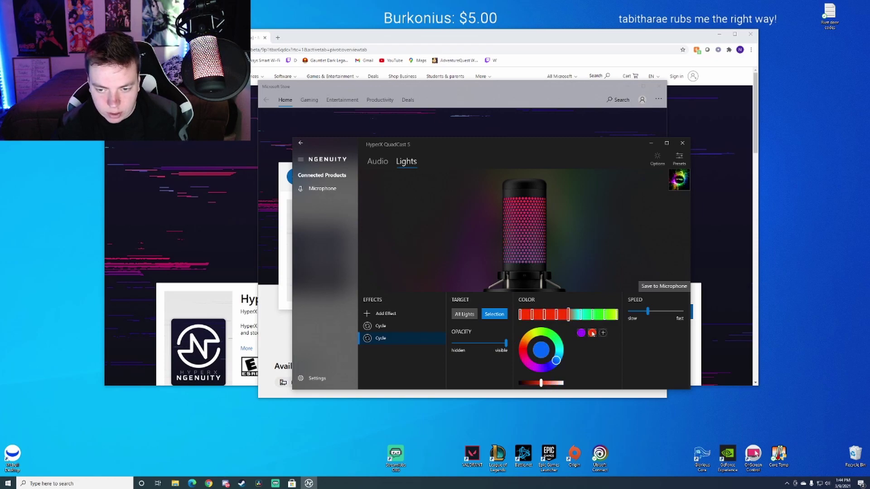
# Make the second Cycle's remaining four gradient stops purple
pyautogui.click(580, 314)
pyautogui.click(581, 334)
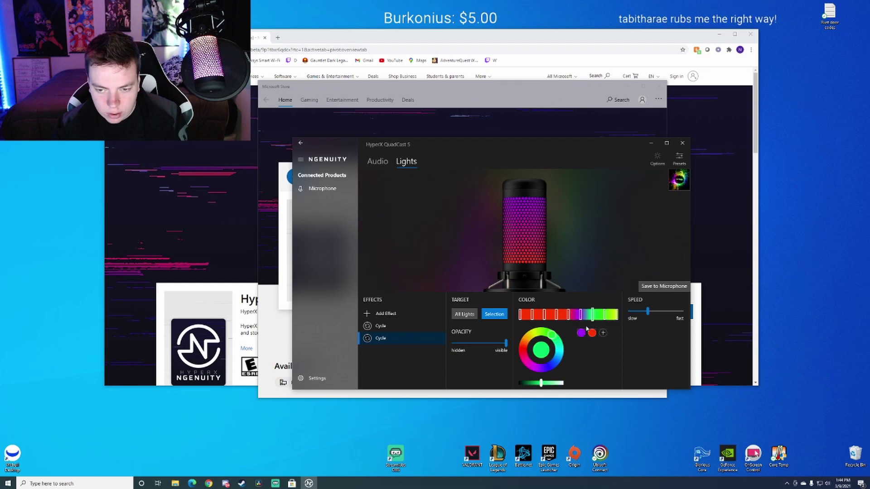
pyautogui.click(593, 315)
pyautogui.click(581, 334)
pyautogui.click(604, 315)
pyautogui.click(581, 334)
pyautogui.click(617, 314)
pyautogui.click(581, 334)
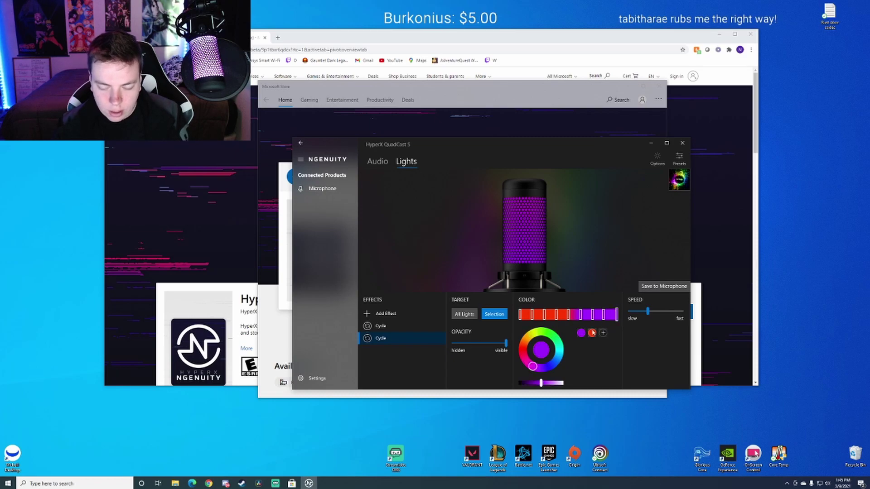
# Review both Cycle effects and the lower and upper grille zones in the preview
pyautogui.click(385, 326)
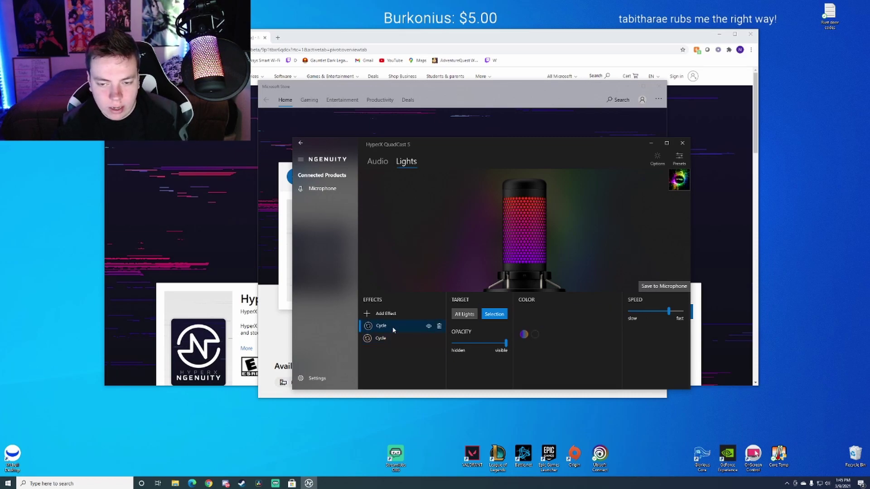
pyautogui.click(385, 339)
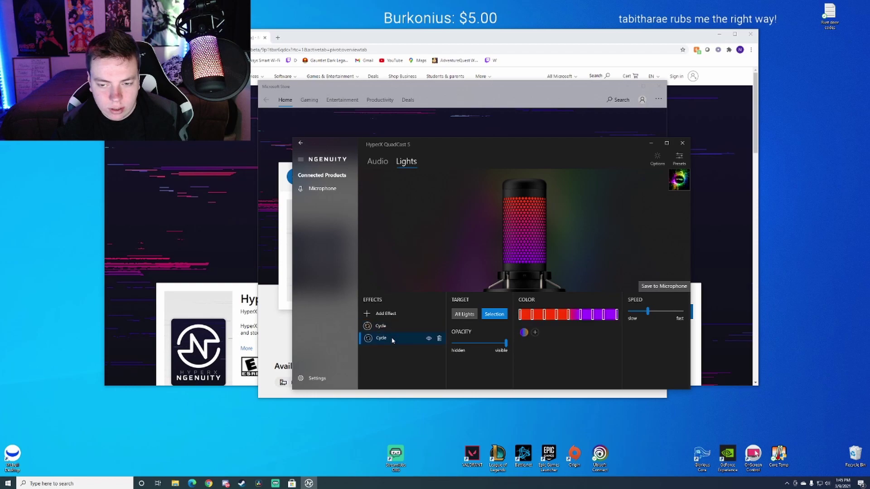
pyautogui.click(527, 265)
pyautogui.click(544, 218)
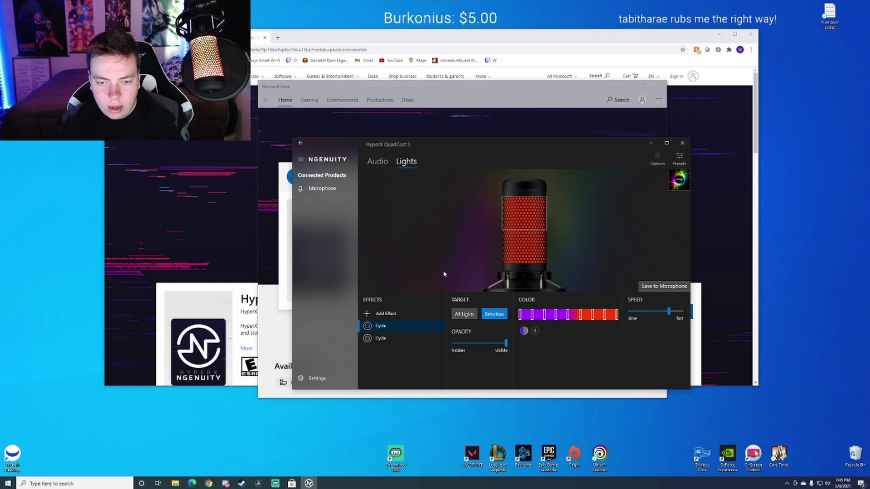
# Save the two-zone lighting to the QuadCast S microphone
pyautogui.click(662, 288)
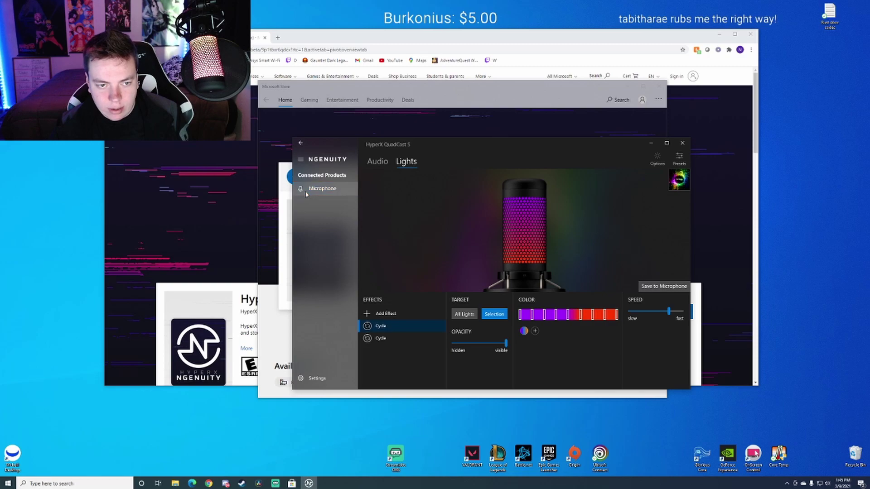
pyautogui.click(640, 287)
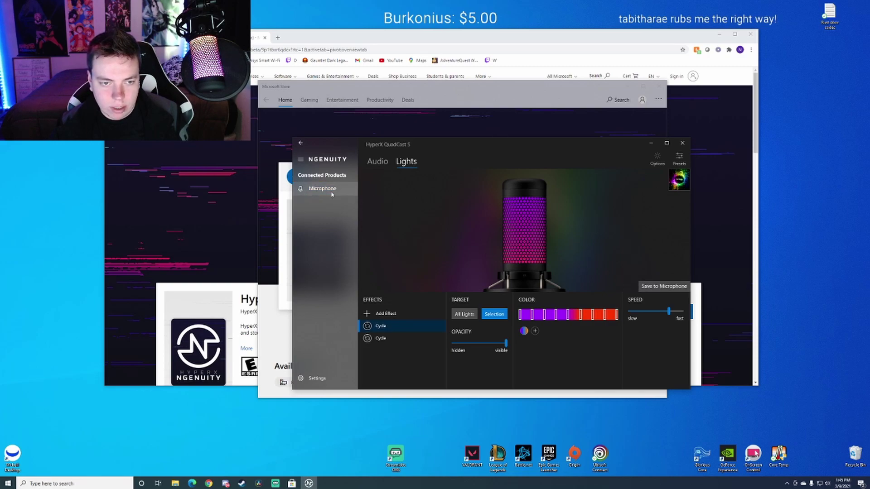
pyautogui.click(639, 286)
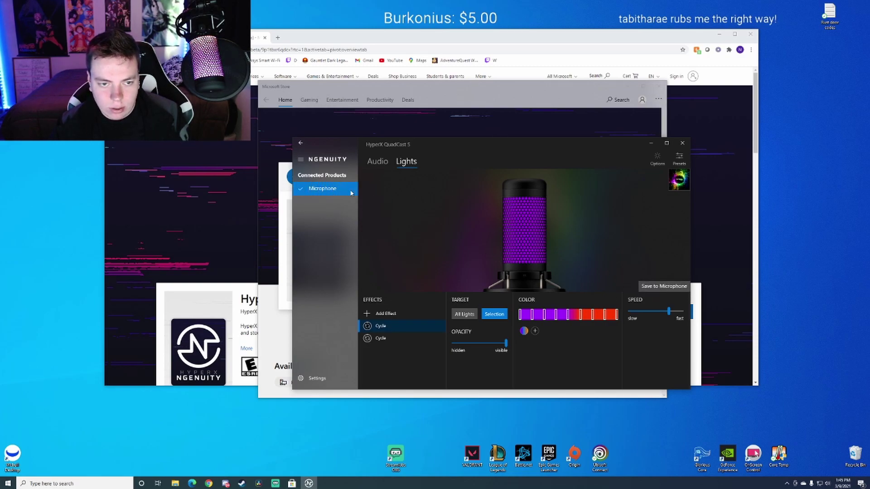
# Close NGENUITY, choosing Close rather than Minimize when asked
pyautogui.click(682, 144)
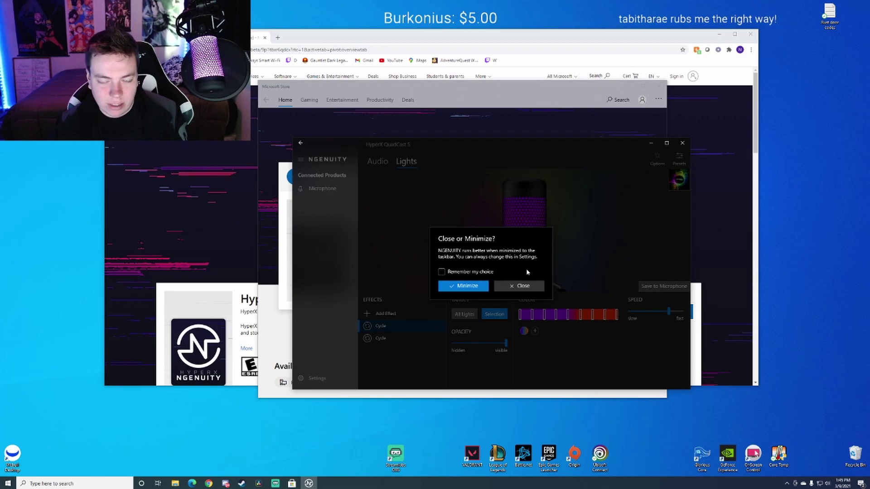
pyautogui.press('super')
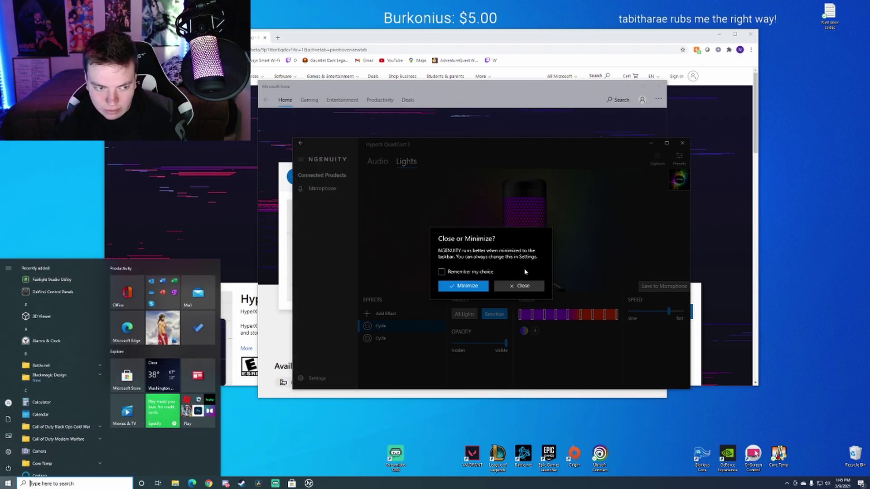
pyautogui.press('super')
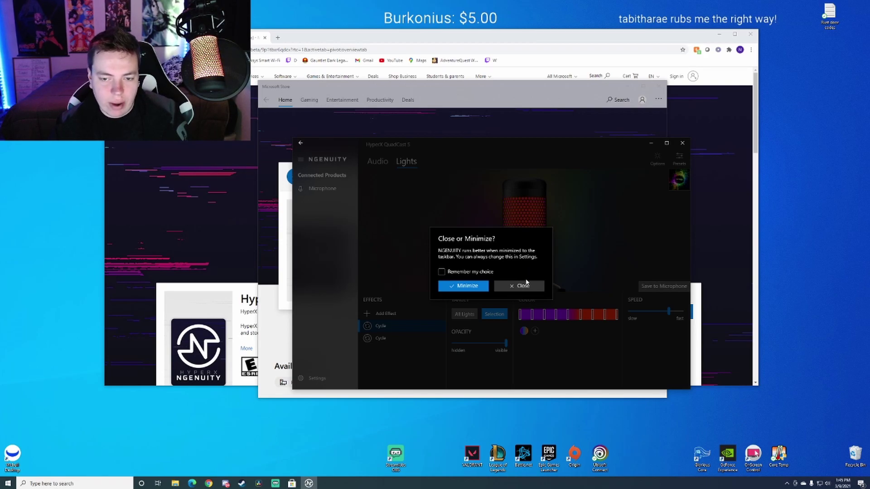
pyautogui.click(522, 286)
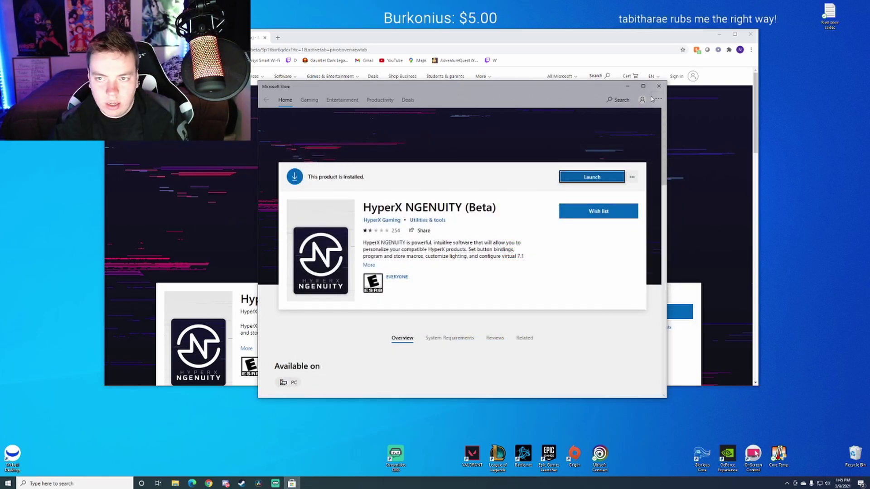
# Close the Microsoft Store window and the Chrome window
pyautogui.click(659, 87)
pyautogui.click(751, 34)
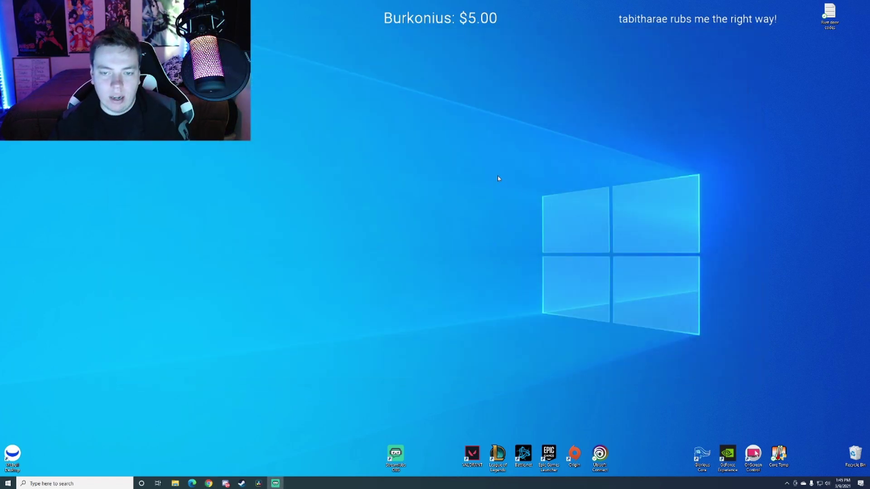